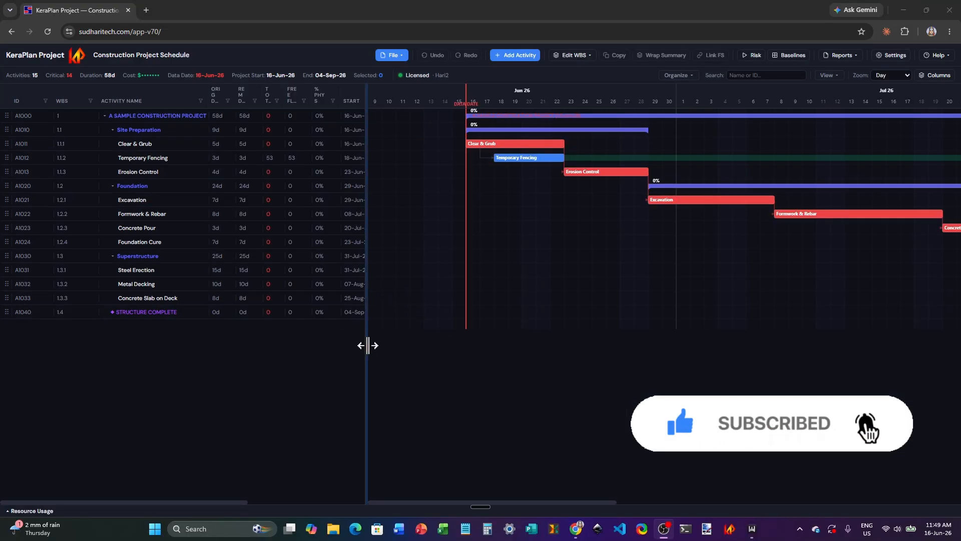
Step: Widen the activity table pane and adjust its columns, with a narrower WBS column and wider duration and float columns
{"action": "left_click_drag", "start_coordinate": [366, 344], "coordinate": [384, 354]}
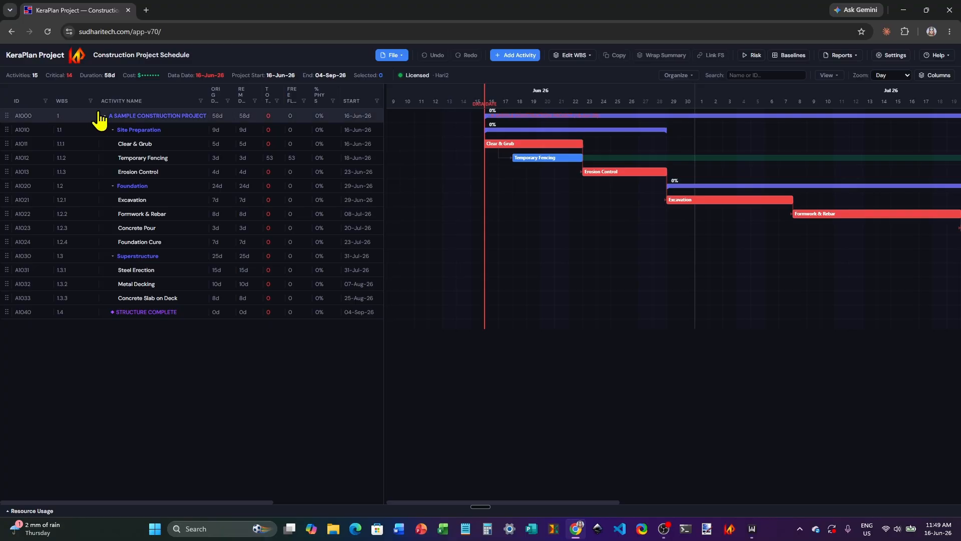
{"action": "mouse_move", "coordinate": [97, 103]}
{"action": "left_mouse_down"}
{"action": "mouse_move", "coordinate": [109, 102]}
{"action": "mouse_move", "coordinate": [79, 103]}
{"action": "left_mouse_up"}
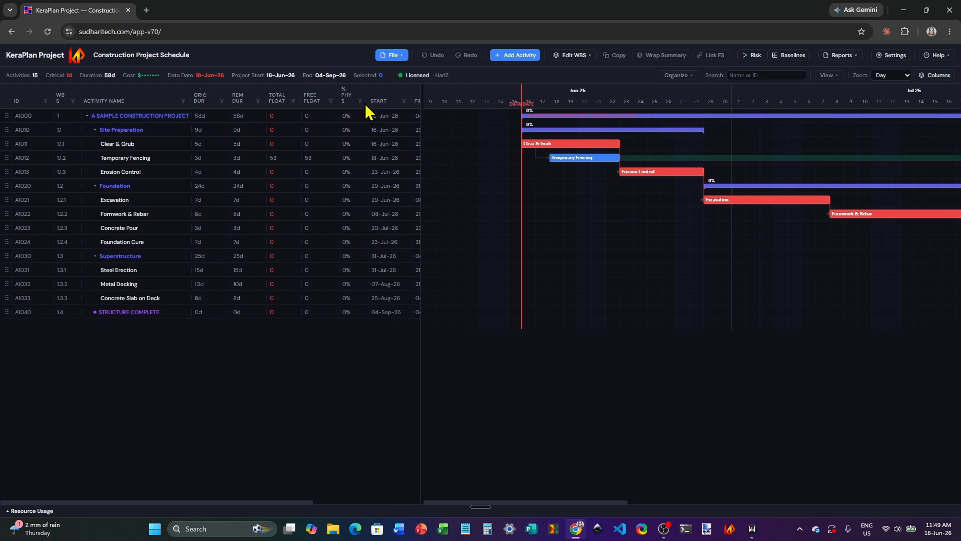
{"action": "left_click_drag", "start_coordinate": [365, 102], "coordinate": [374, 102]}
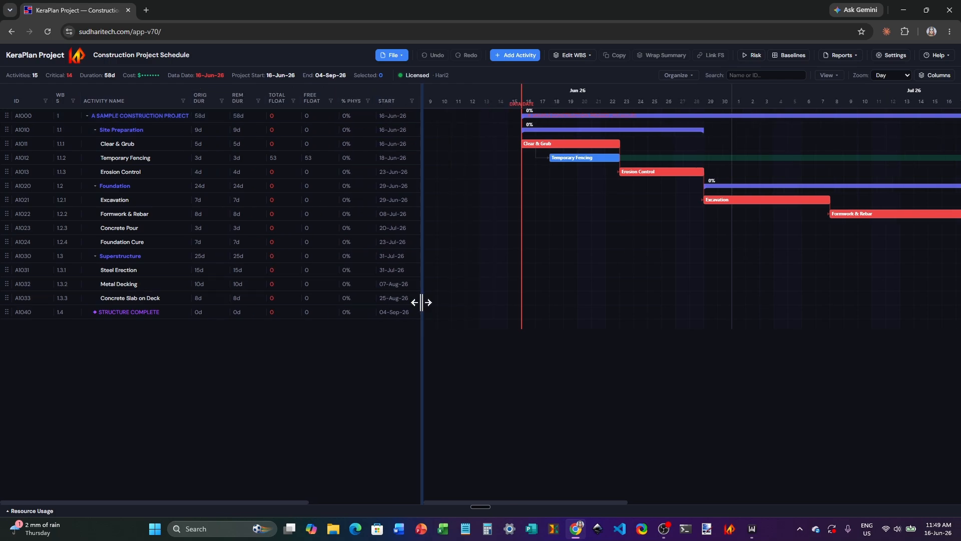
Step: Remove the WBS column from the selected columns of the Gantt table header
{"action": "left_click", "coordinate": [926, 76]}
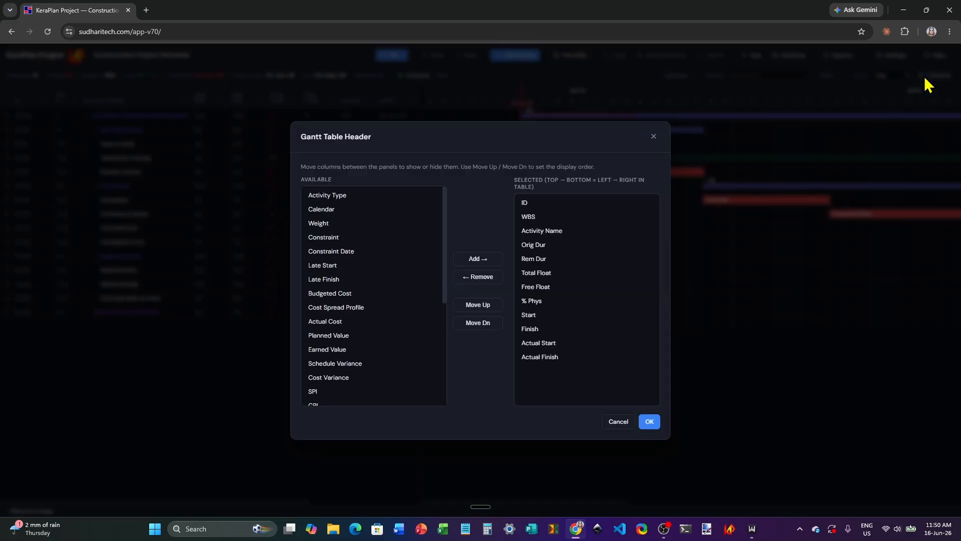
{"action": "left_click", "coordinate": [530, 219]}
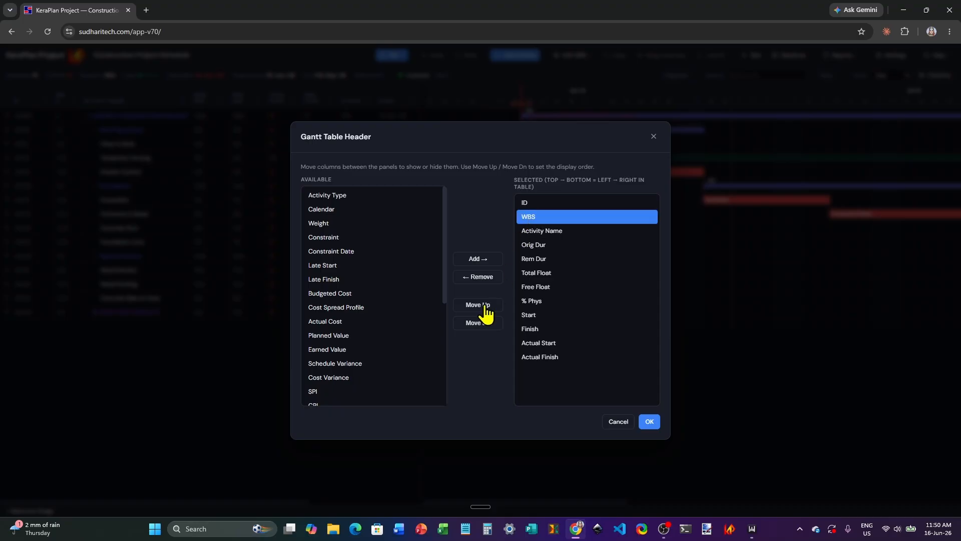
{"action": "left_click", "coordinate": [479, 279]}
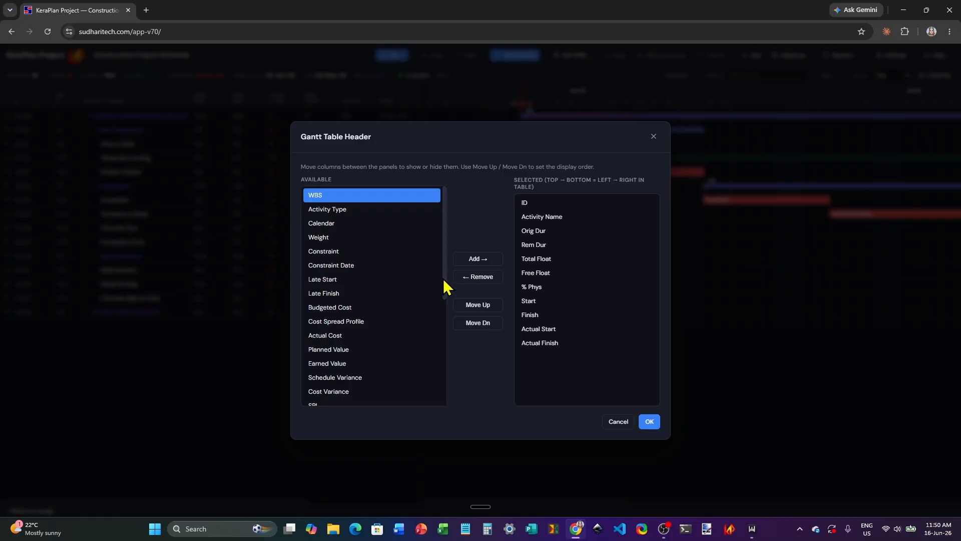
Step: Look through the full list of columns available for the Gantt table
{"action": "left_click_drag", "start_coordinate": [445, 328], "coordinate": [443, 238]}
{"action": "left_click", "coordinate": [437, 197]}
{"action": "left_click_drag", "start_coordinate": [443, 296], "coordinate": [446, 321]}
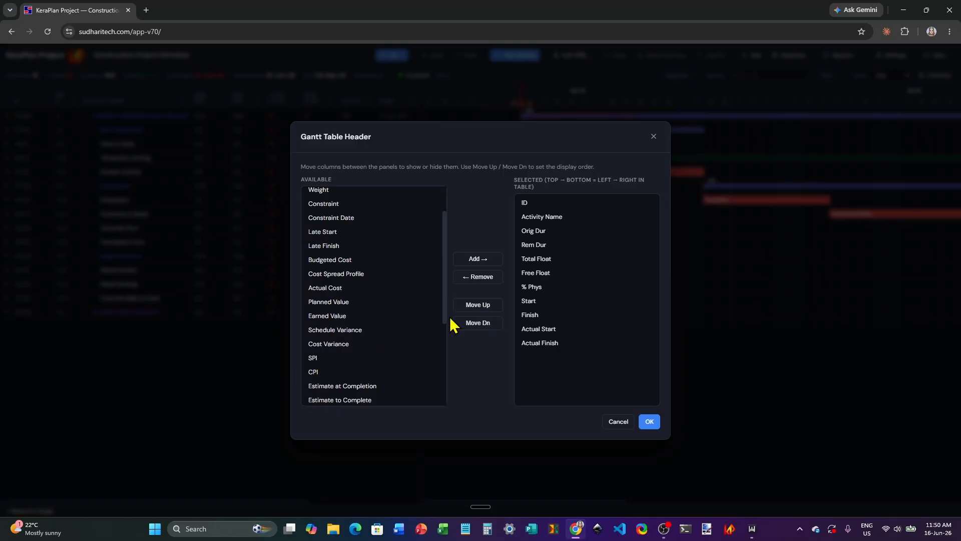
{"action": "left_click_drag", "start_coordinate": [447, 318], "coordinate": [444, 369]}
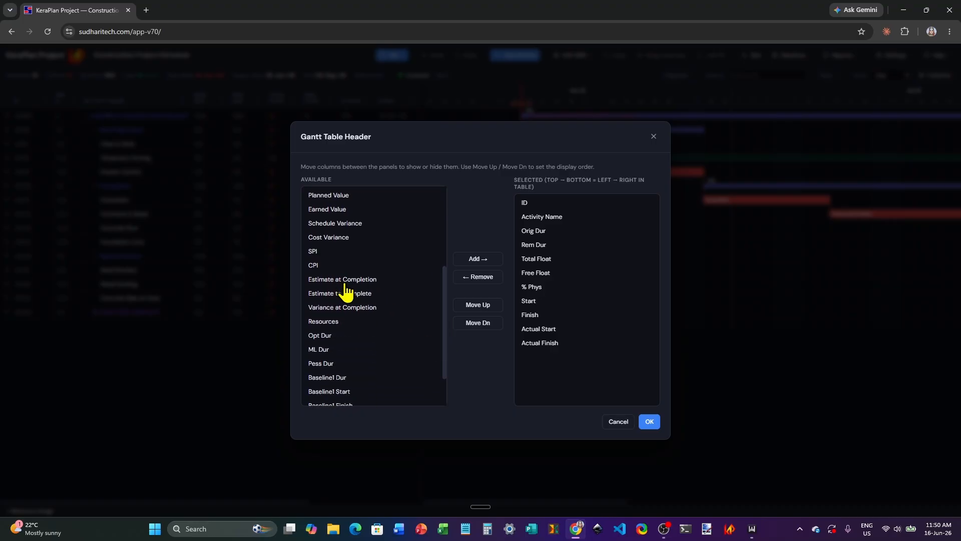
{"action": "scroll", "coordinate": [345, 290], "scroll_direction": "down", "scroll_amount": 1}
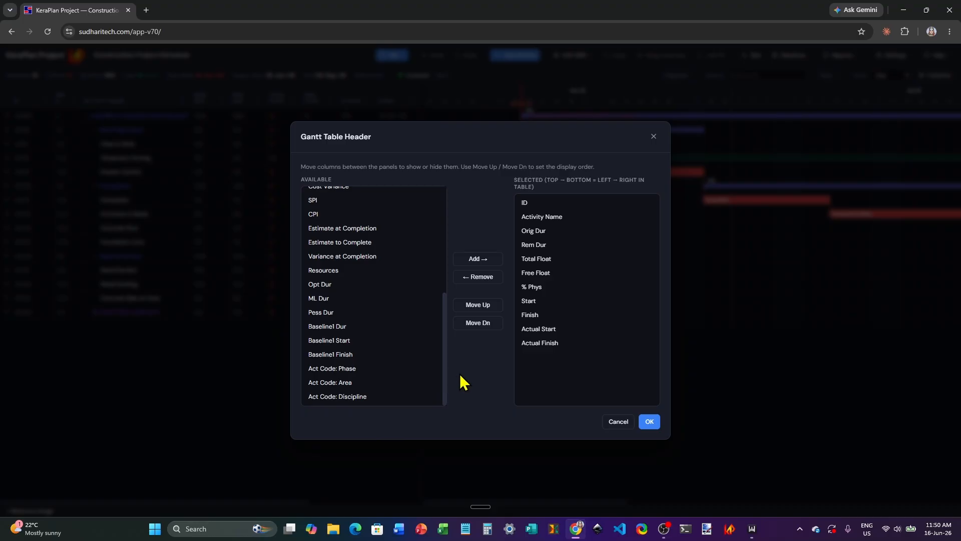
{"action": "left_click_drag", "start_coordinate": [446, 357], "coordinate": [449, 242]}
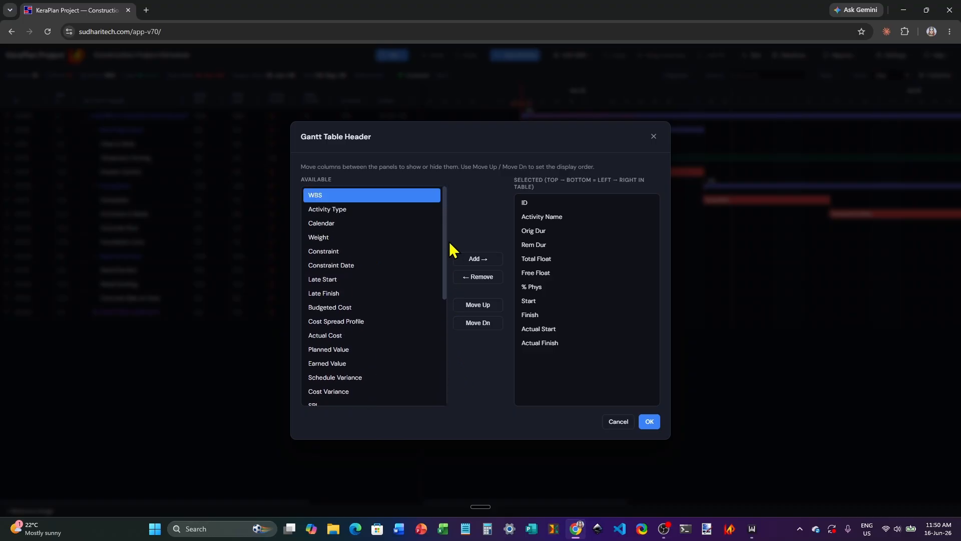
Step: Remove the Actual Start and Actual Finish columns from the selected Gantt table columns
{"action": "left_click", "coordinate": [544, 220]}
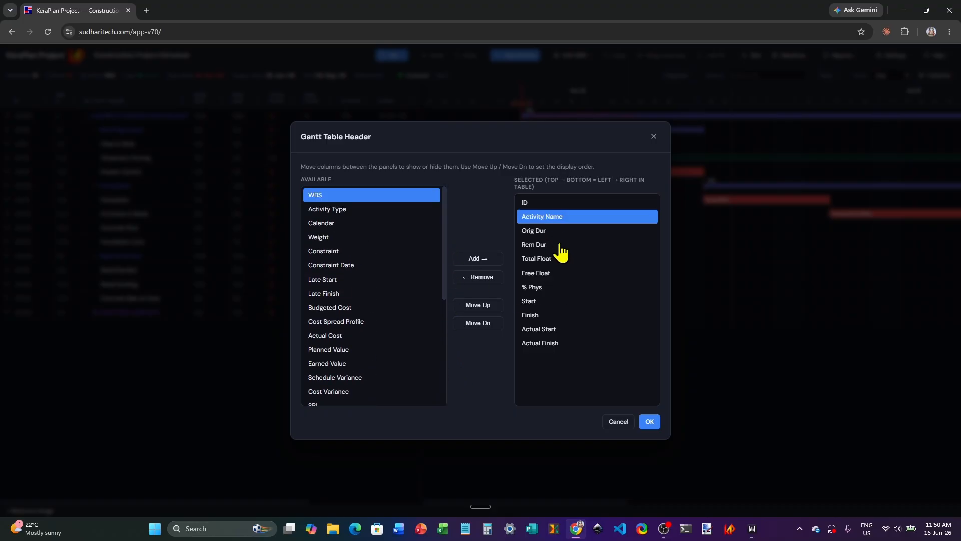
{"action": "left_click", "coordinate": [540, 331]}
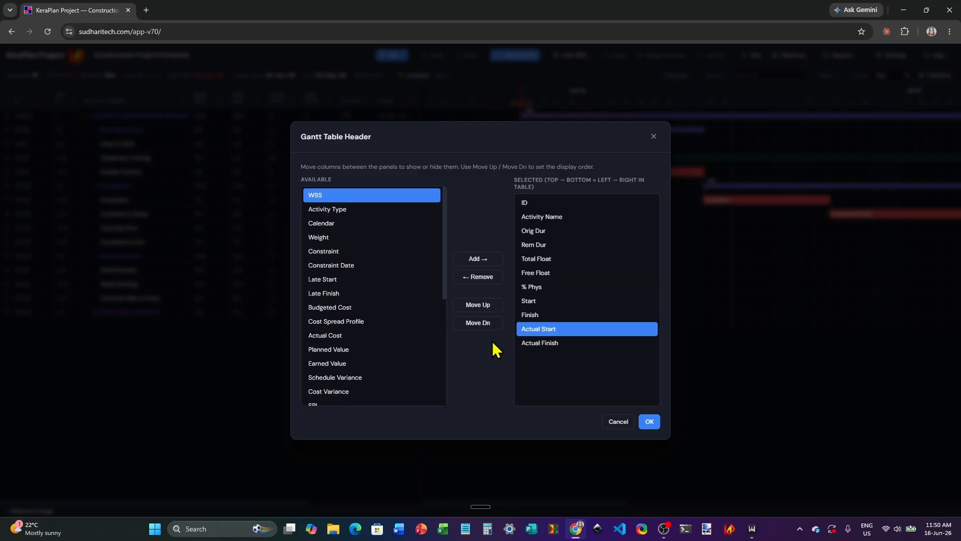
{"action": "left_click", "coordinate": [484, 281]}
{"action": "left_click", "coordinate": [544, 329]}
{"action": "left_click", "coordinate": [483, 278]}
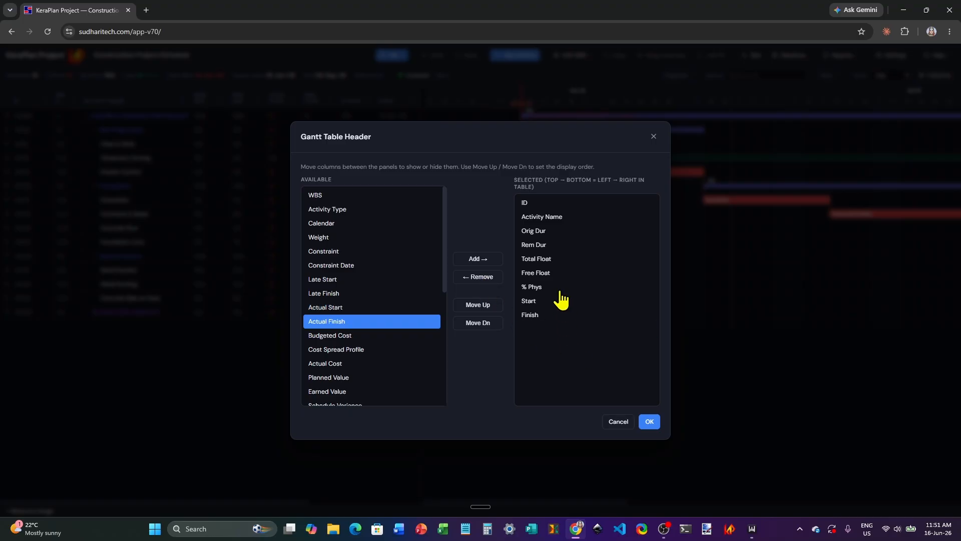
Step: Reorder the selected columns so that % Phys follows Rem Dur, with Total Float and Free Float after it
{"action": "left_click", "coordinate": [544, 274]}
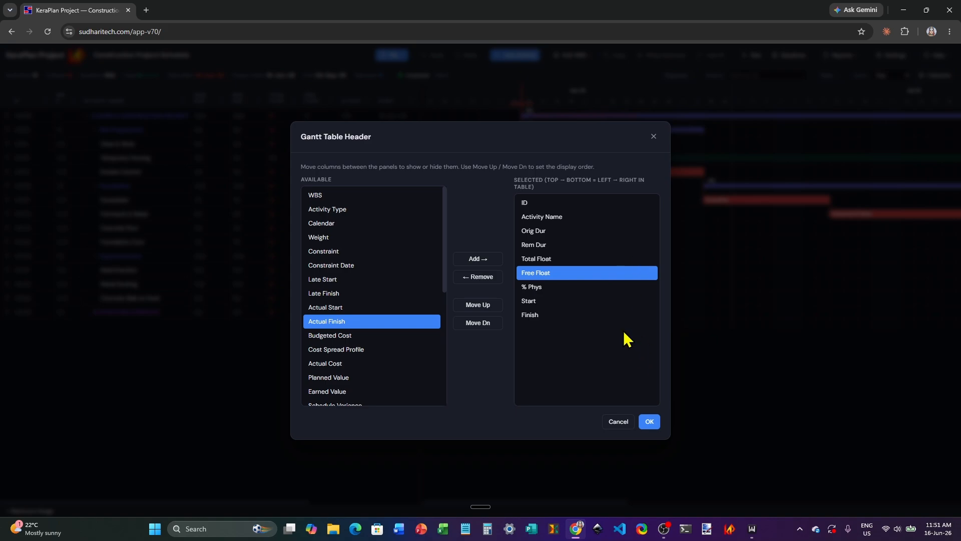
{"action": "left_click", "coordinate": [479, 306]}
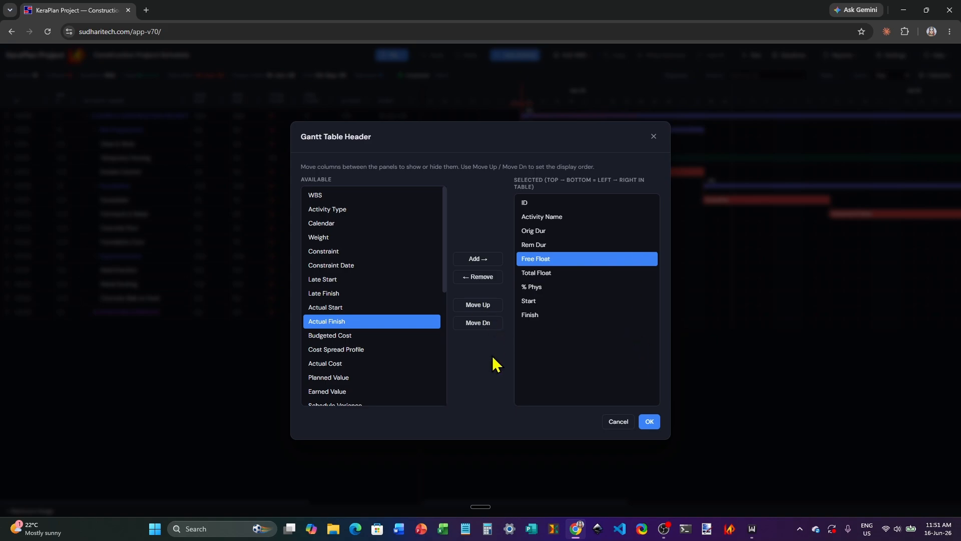
{"action": "left_click", "coordinate": [548, 287]}
{"action": "left_click", "coordinate": [482, 305]}
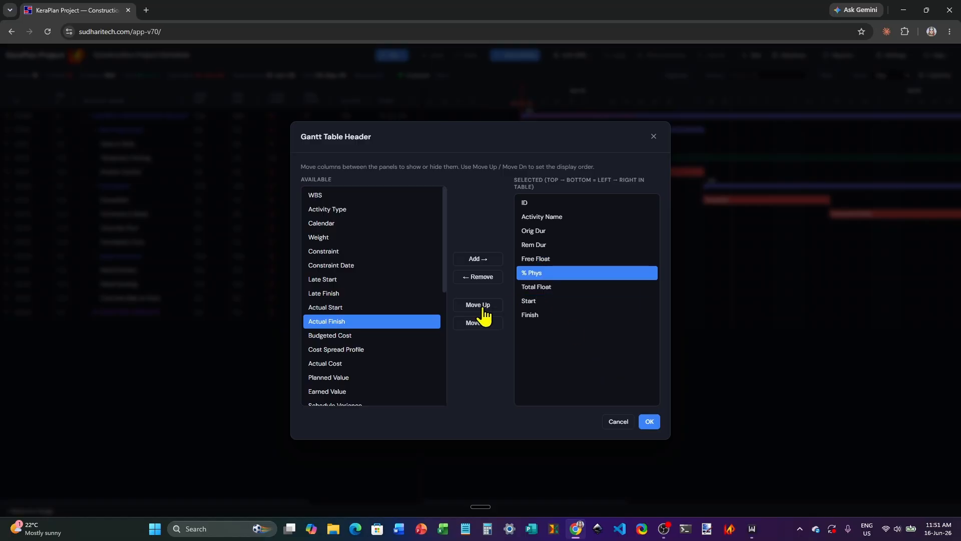
{"action": "left_click", "coordinate": [482, 307]}
{"action": "left_click", "coordinate": [545, 287]}
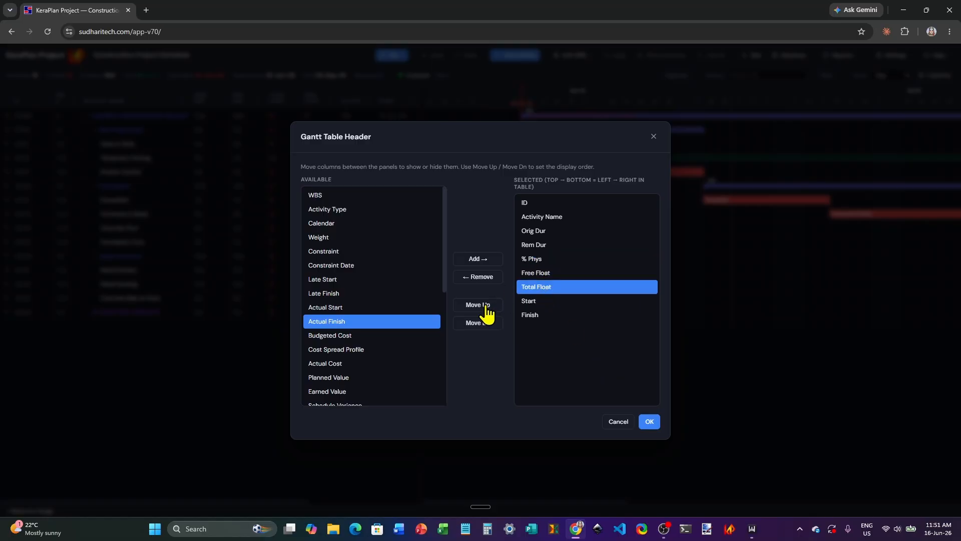
{"action": "left_click", "coordinate": [485, 306]}
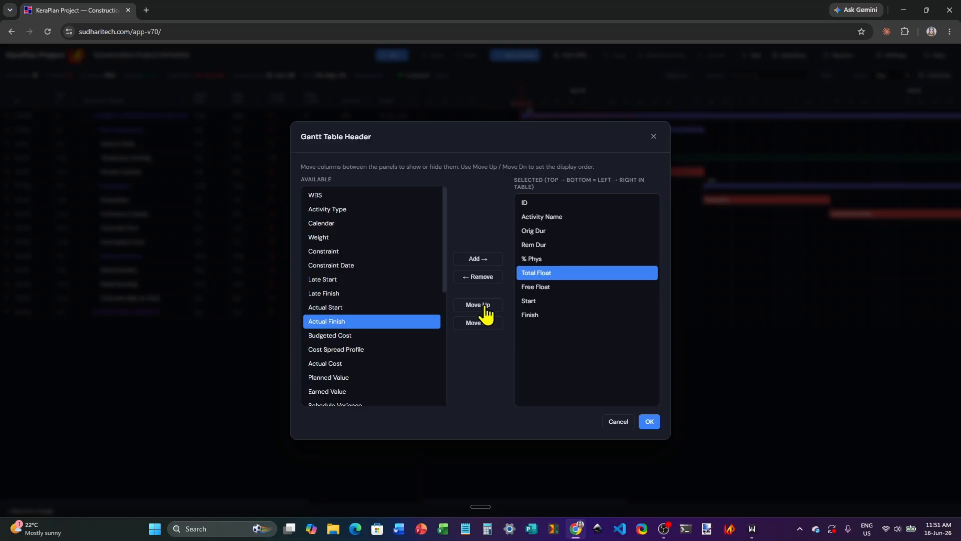
Step: Remove the Rem Dur column from the selected columns and apply the Gantt table header changes
{"action": "left_click", "coordinate": [534, 246]}
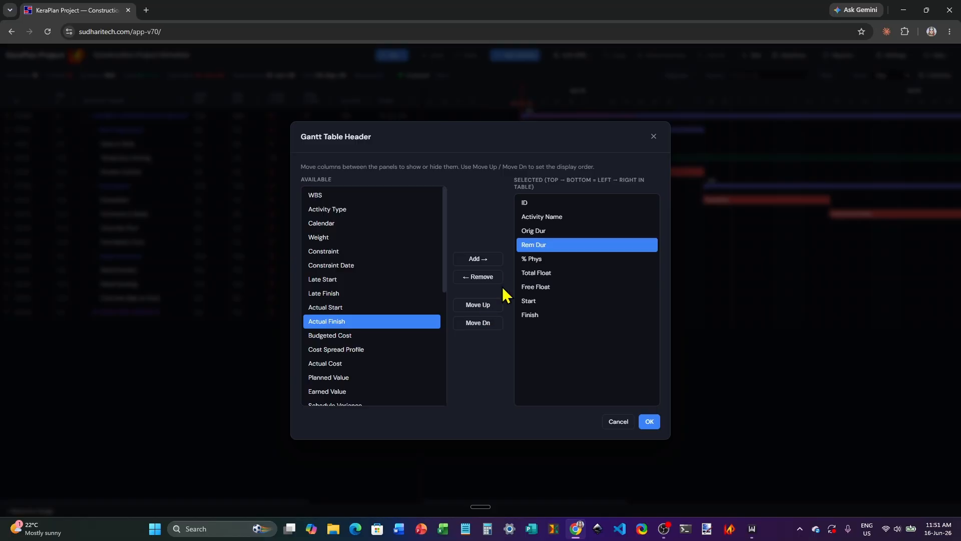
{"action": "left_click", "coordinate": [484, 279]}
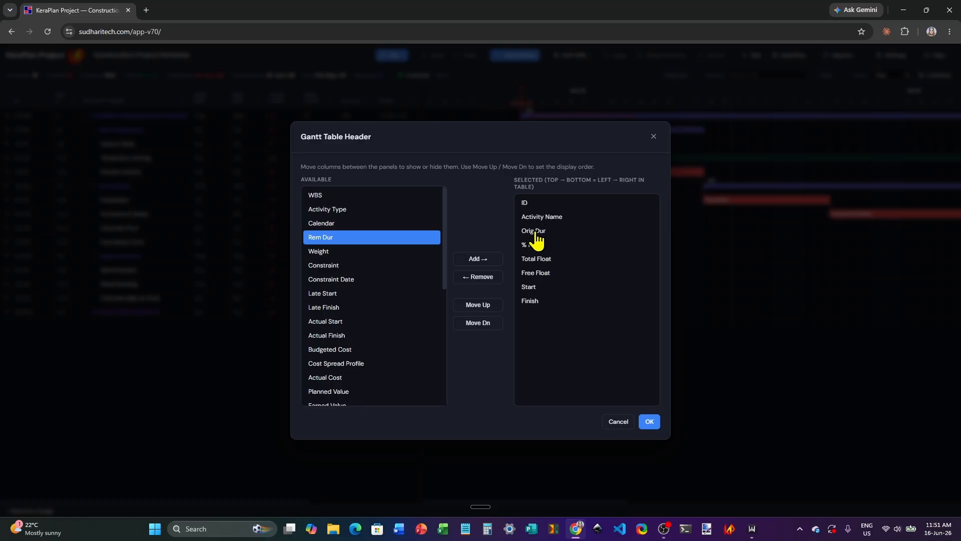
{"action": "left_click", "coordinate": [650, 421]}
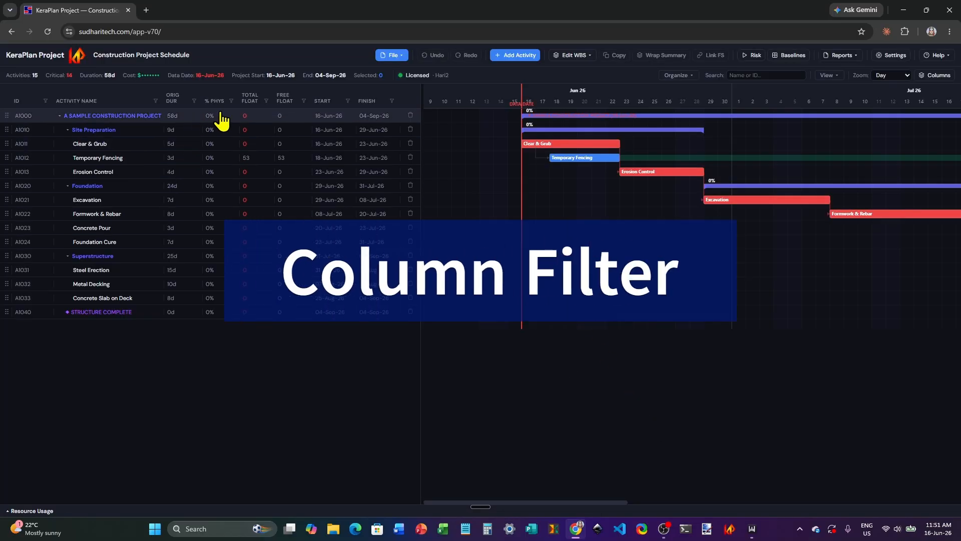
Step: Filter the Activity Name column to show activities whose name contains "conc"
{"action": "left_click", "coordinate": [154, 102]}
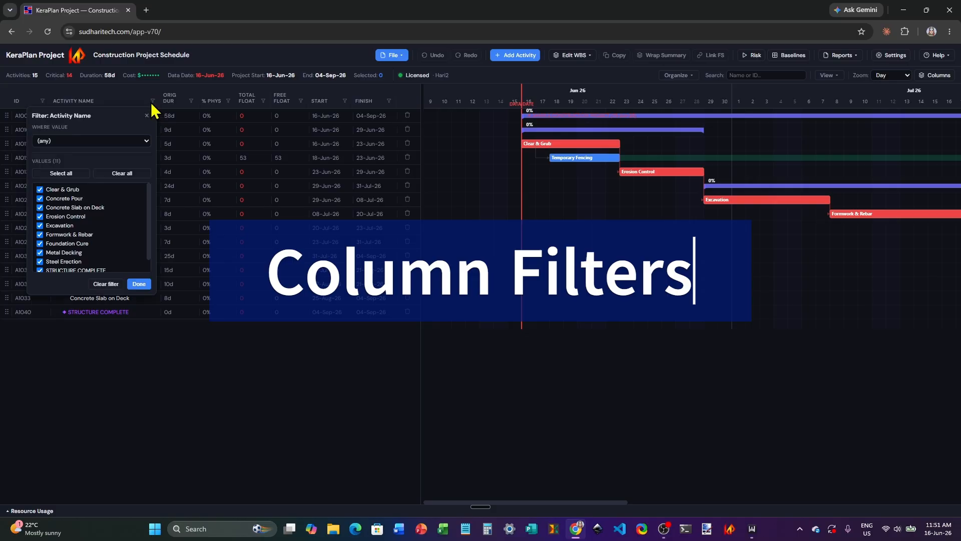
{"action": "left_click", "coordinate": [146, 140]}
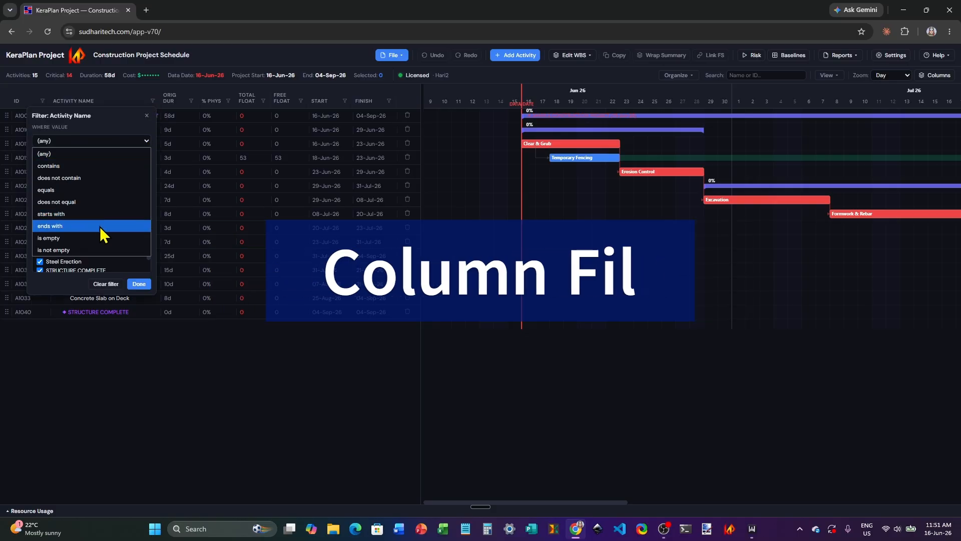
{"action": "left_click", "coordinate": [148, 141]}
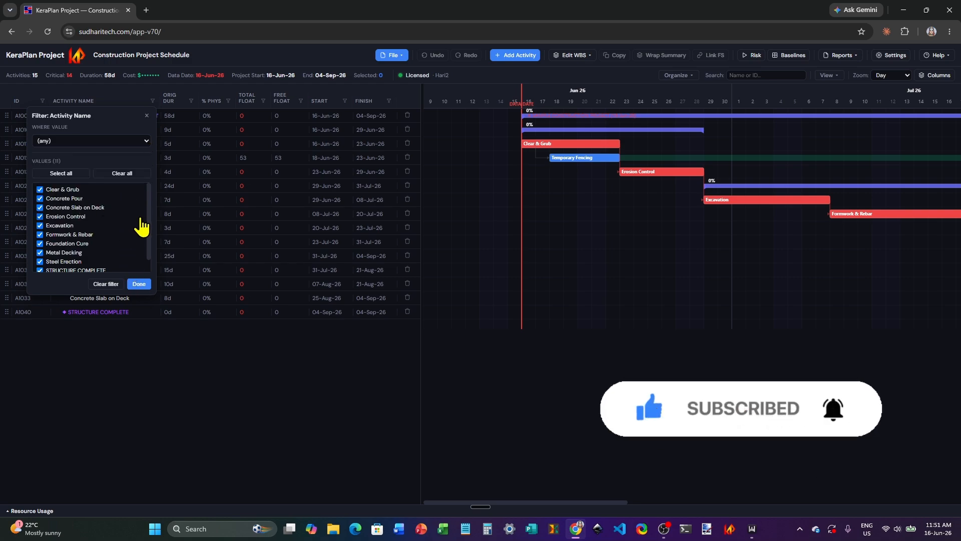
{"action": "scroll", "coordinate": [148, 230], "scroll_direction": "down", "scroll_amount": 1}
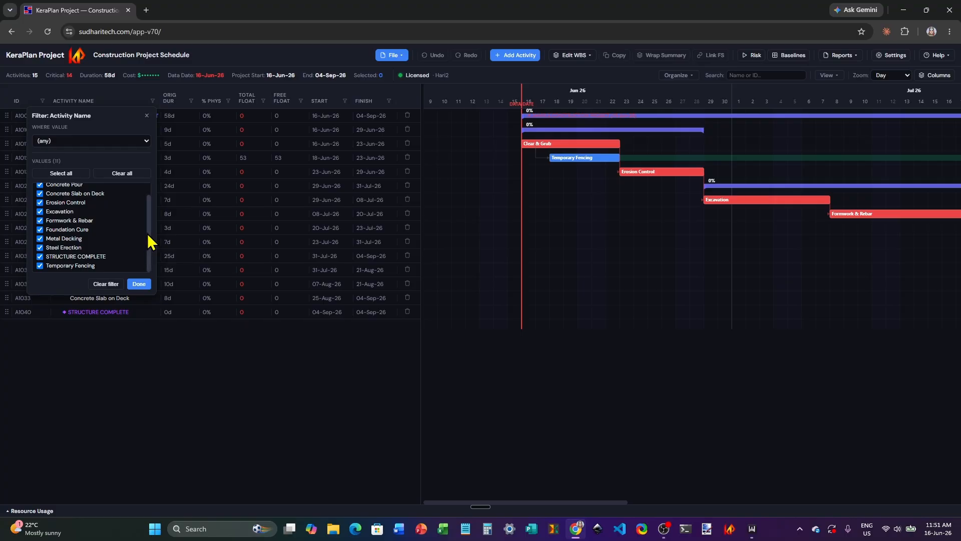
{"action": "scroll", "coordinate": [148, 233], "scroll_direction": "up", "scroll_amount": 1}
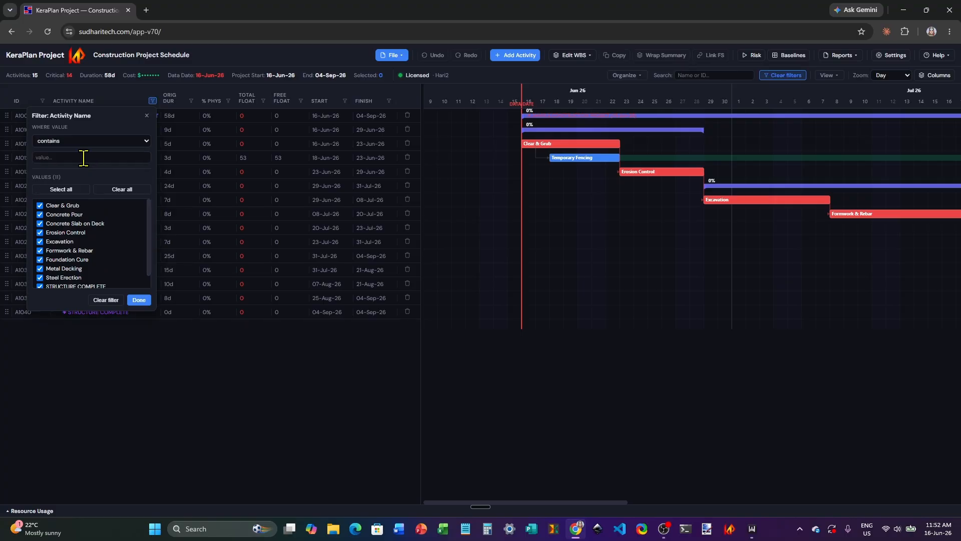
{"action": "type", "text": "conc"}
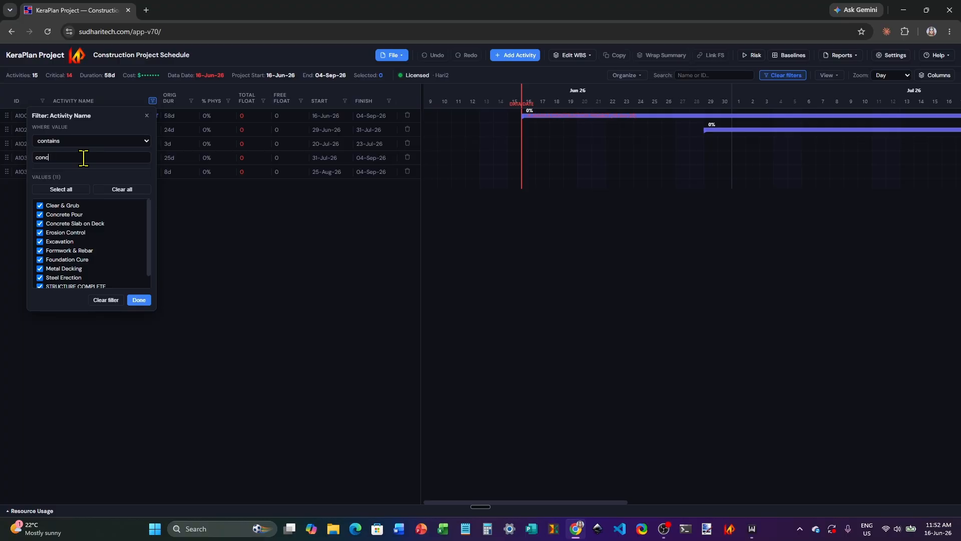
{"action": "left_click", "coordinate": [140, 301]}
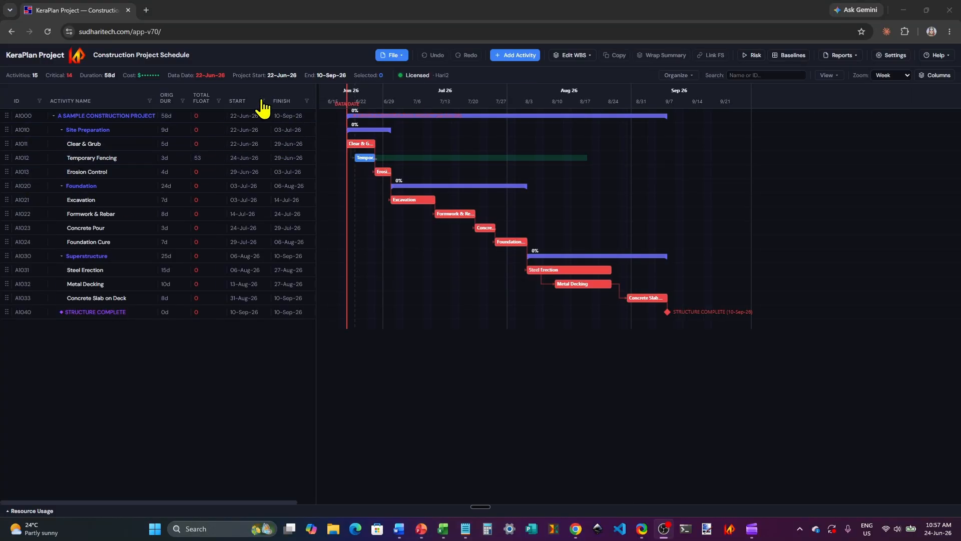
Step: Filter the Start column to show activities starting after 28-Jun-2026
{"action": "left_click", "coordinate": [263, 101]}
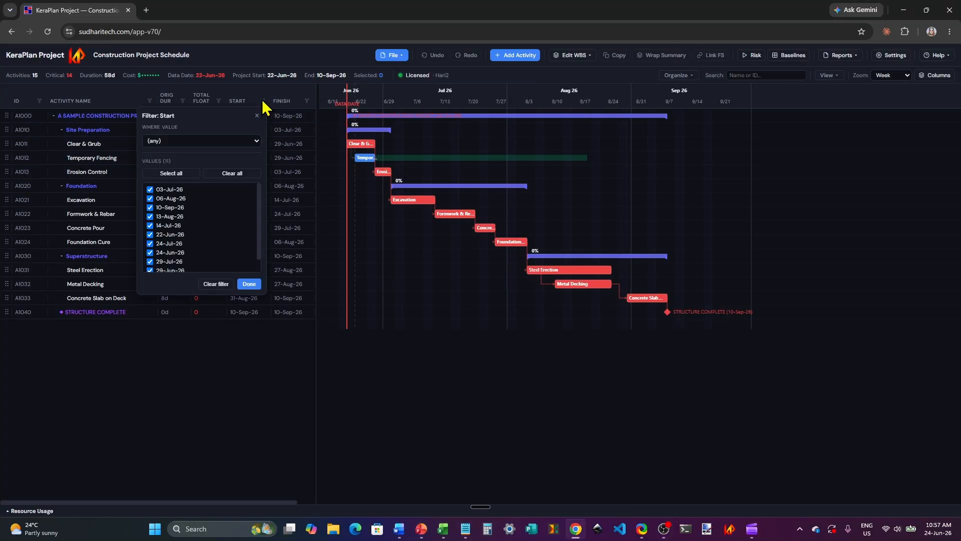
{"action": "left_click", "coordinate": [255, 140]}
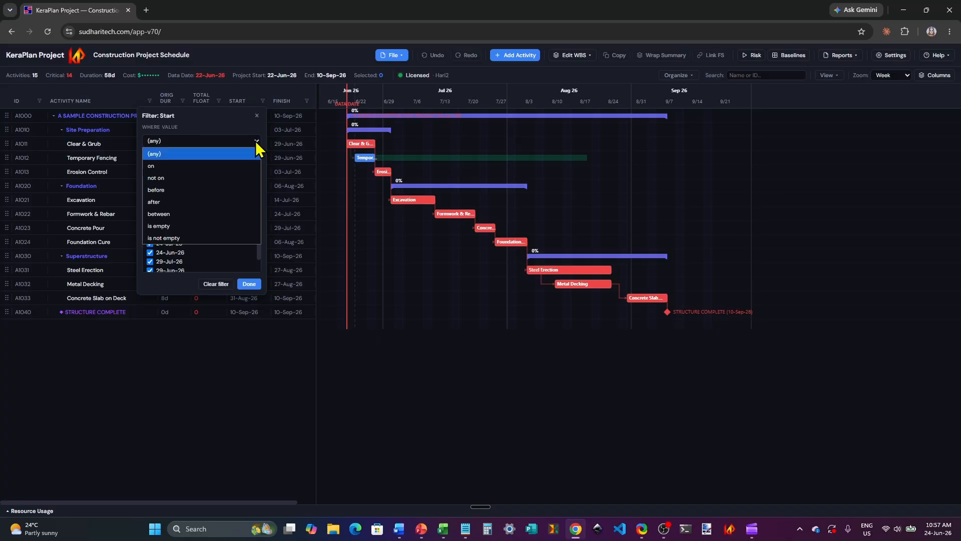
{"action": "left_click", "coordinate": [255, 140]}
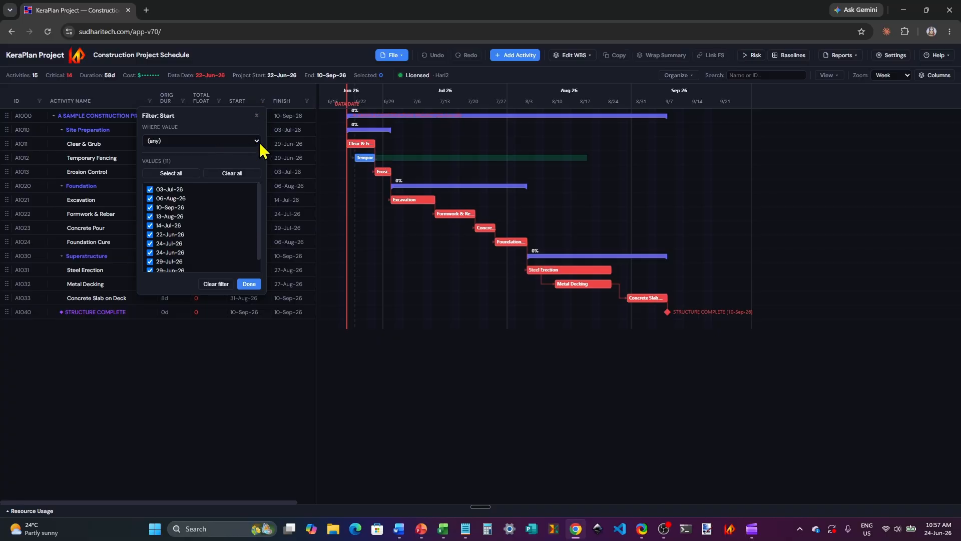
{"action": "left_click", "coordinate": [258, 140]}
{"action": "left_click", "coordinate": [186, 200]}
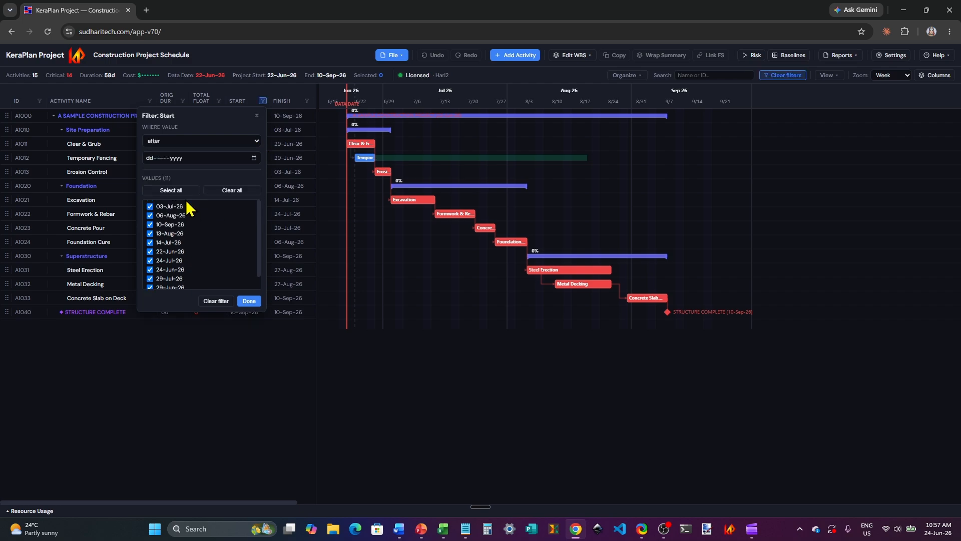
{"action": "left_click", "coordinate": [253, 158]}
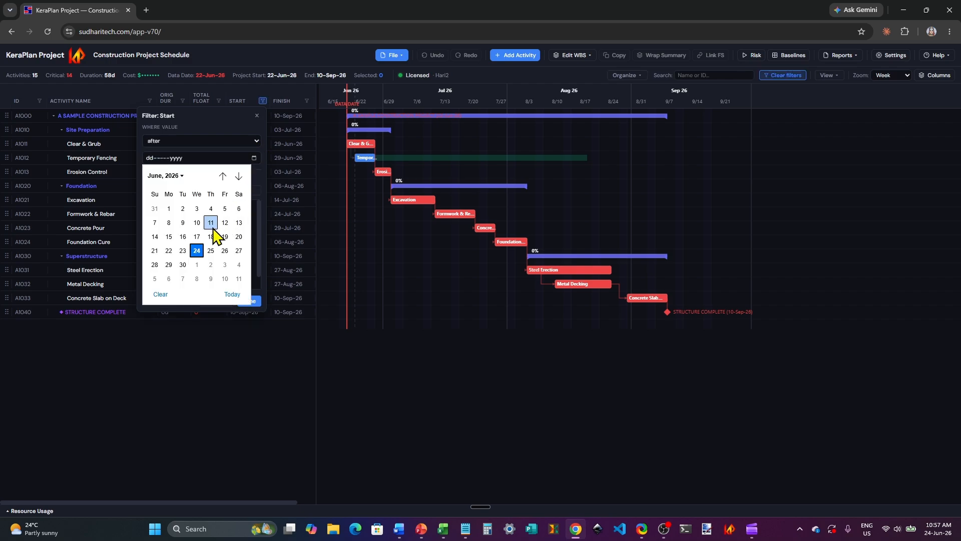
{"action": "left_click", "coordinate": [155, 265]}
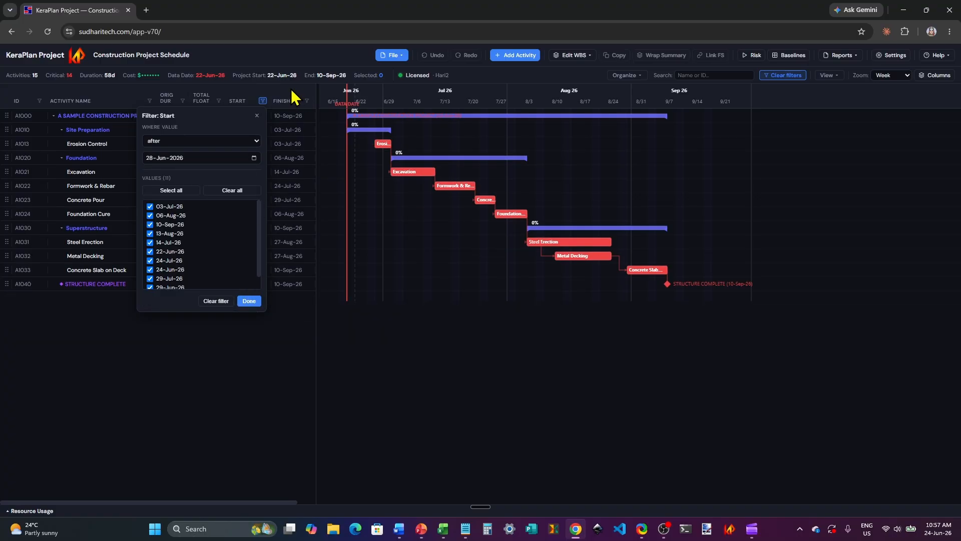
{"action": "left_click", "coordinate": [272, 60]}
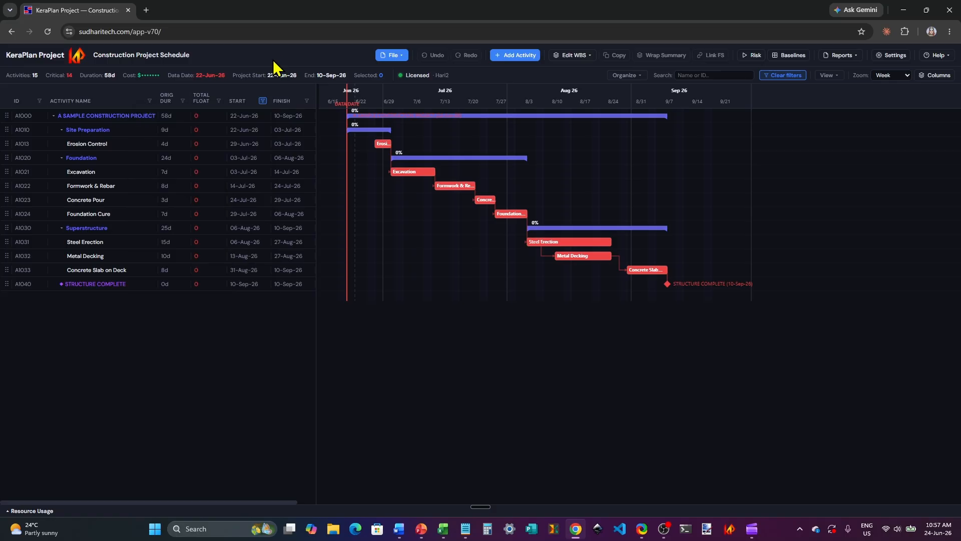
Step: Filter the Finish column to activities finishing before 25-Jul-2026, and clear all column header filters after applying it
{"action": "left_click", "coordinate": [308, 100]}
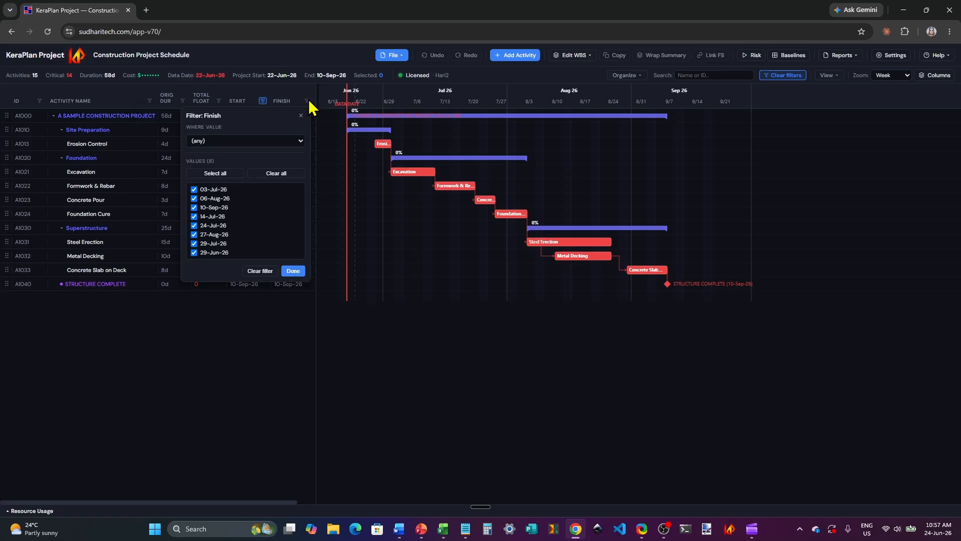
{"action": "left_click", "coordinate": [300, 142]}
{"action": "left_click", "coordinate": [245, 195]}
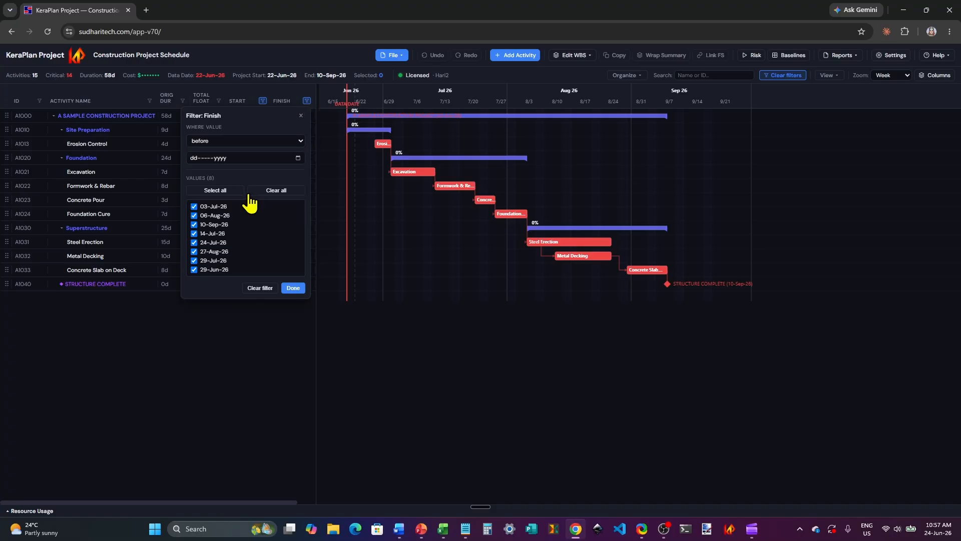
{"action": "left_click", "coordinate": [298, 158]}
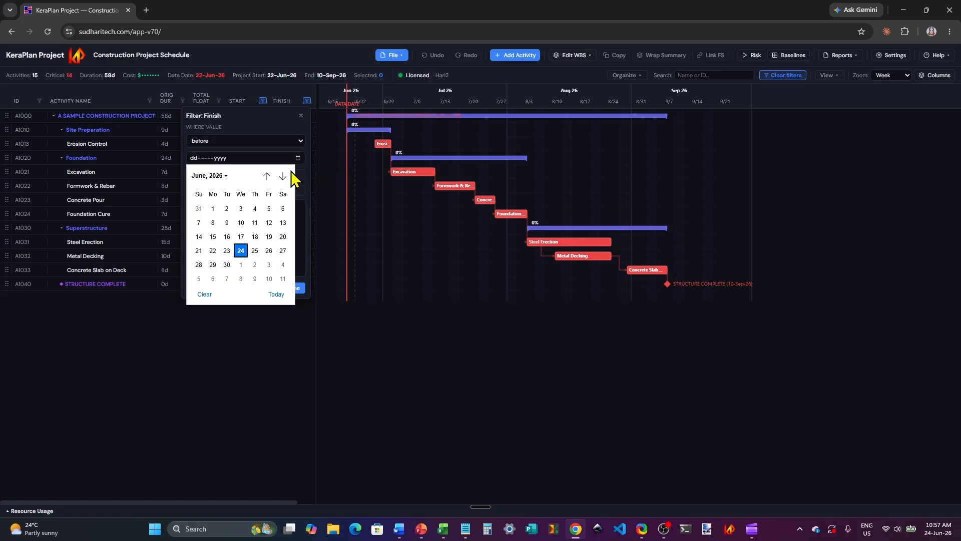
{"action": "left_click", "coordinate": [283, 176]}
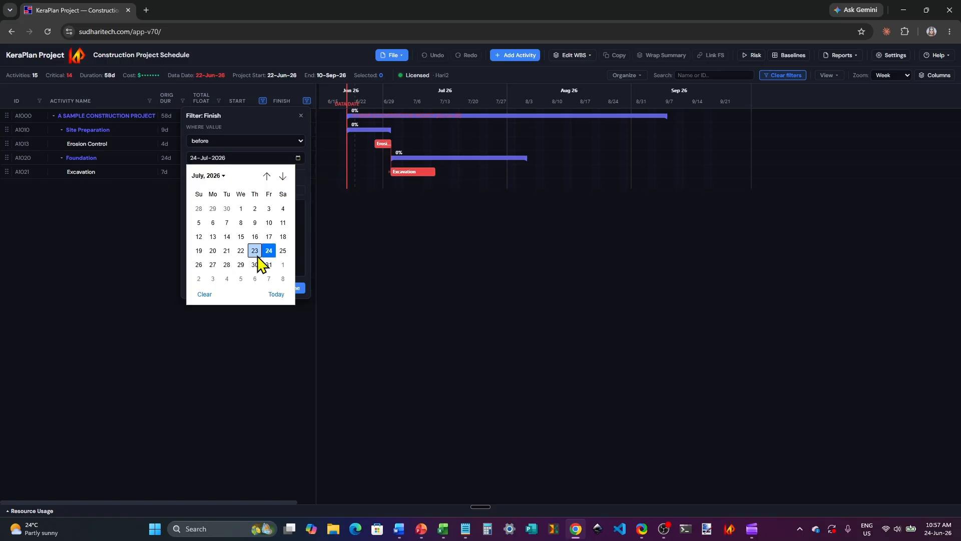
{"action": "left_click", "coordinate": [283, 250]}
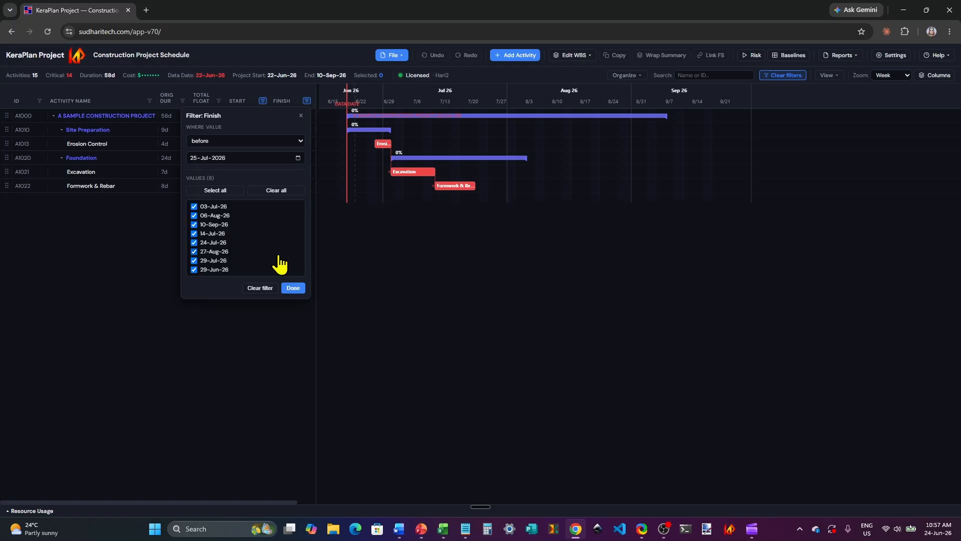
{"action": "left_click", "coordinate": [293, 288]}
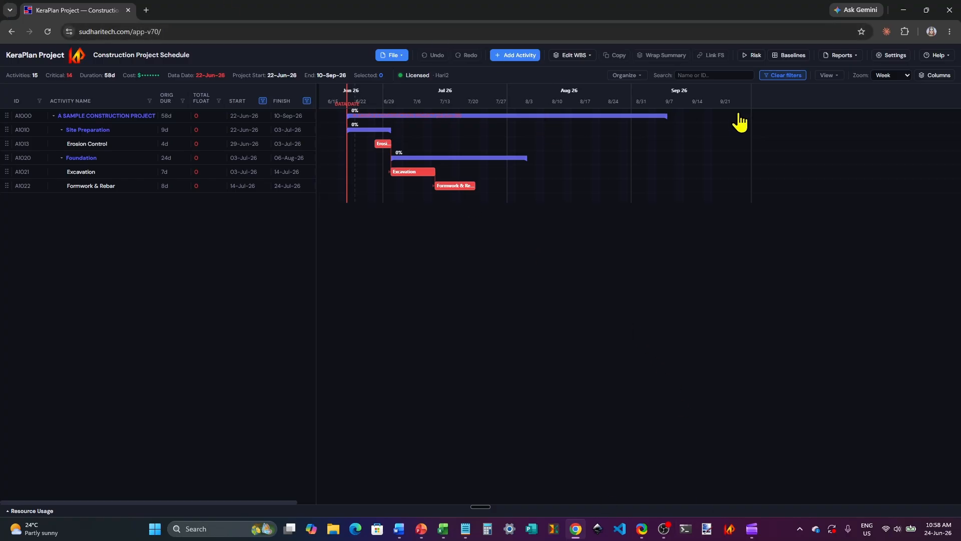
{"action": "left_click", "coordinate": [780, 81]}
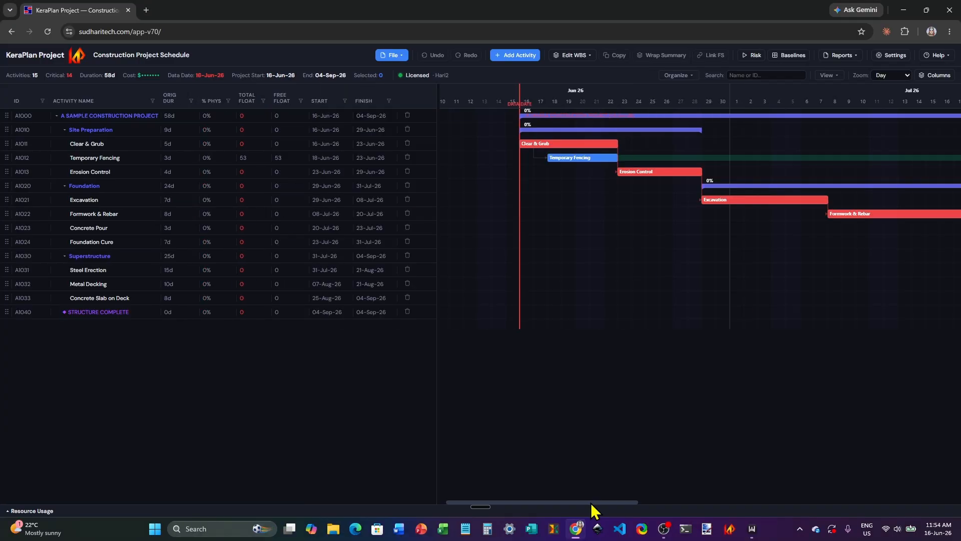
Step: Set the Gantt timeline zoom to Week, try Fortnight, and return the zoom to Week
{"action": "left_click_drag", "start_coordinate": [591, 503], "coordinate": [603, 500]}
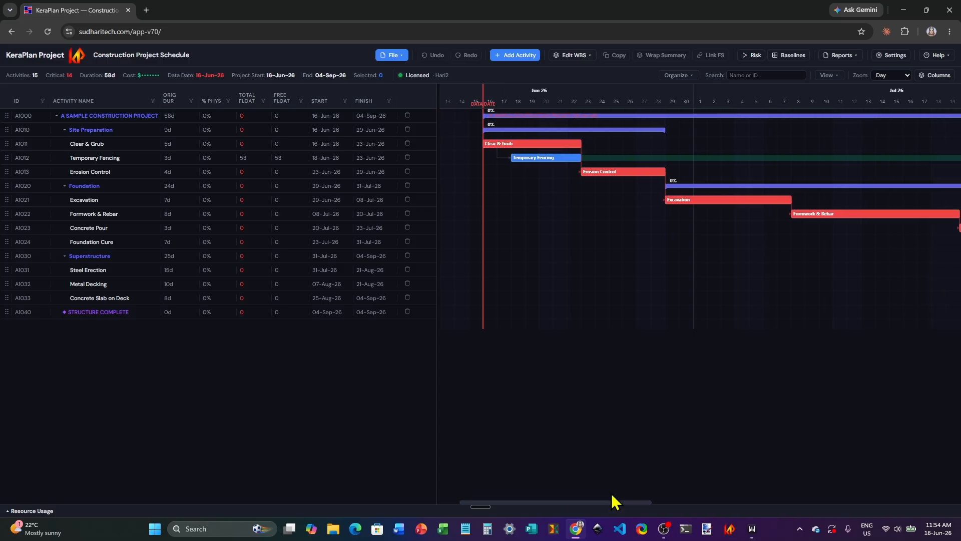
{"action": "left_click", "coordinate": [907, 76]}
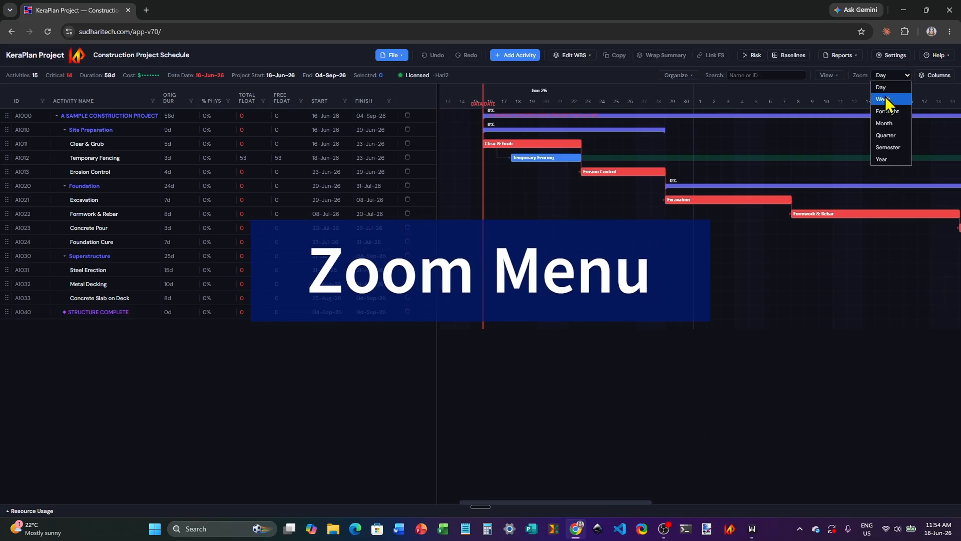
{"action": "left_click", "coordinate": [885, 100]}
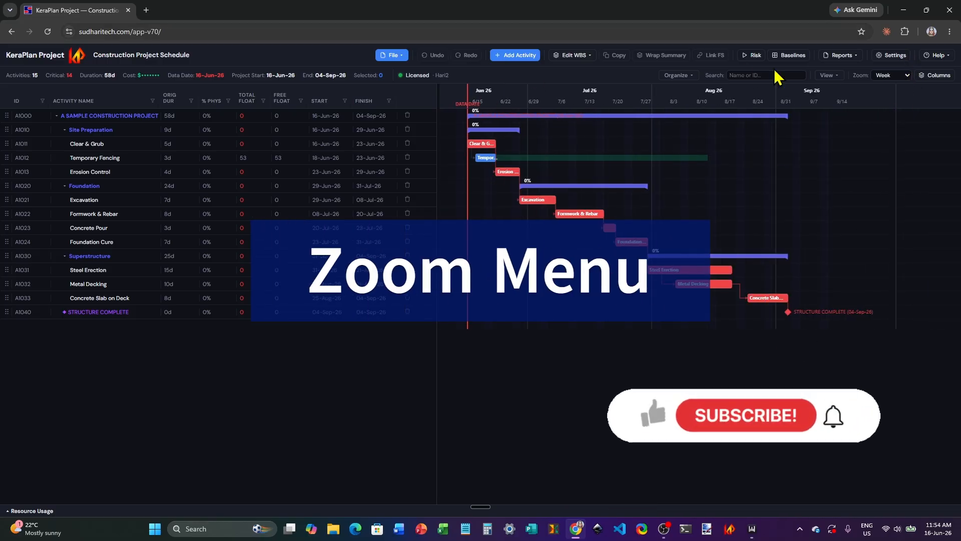
{"action": "left_click", "coordinate": [907, 75]}
{"action": "left_click", "coordinate": [889, 111]}
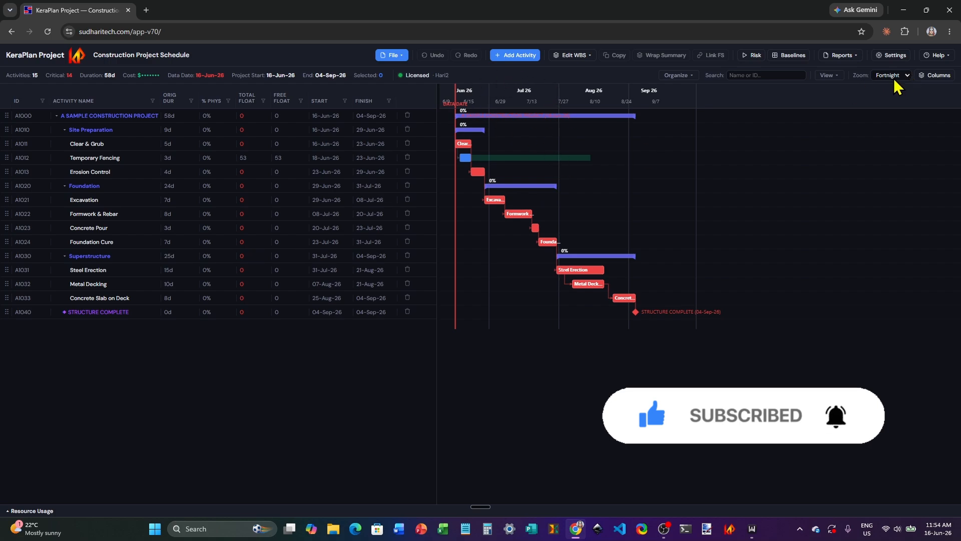
{"action": "left_click", "coordinate": [906, 75]}
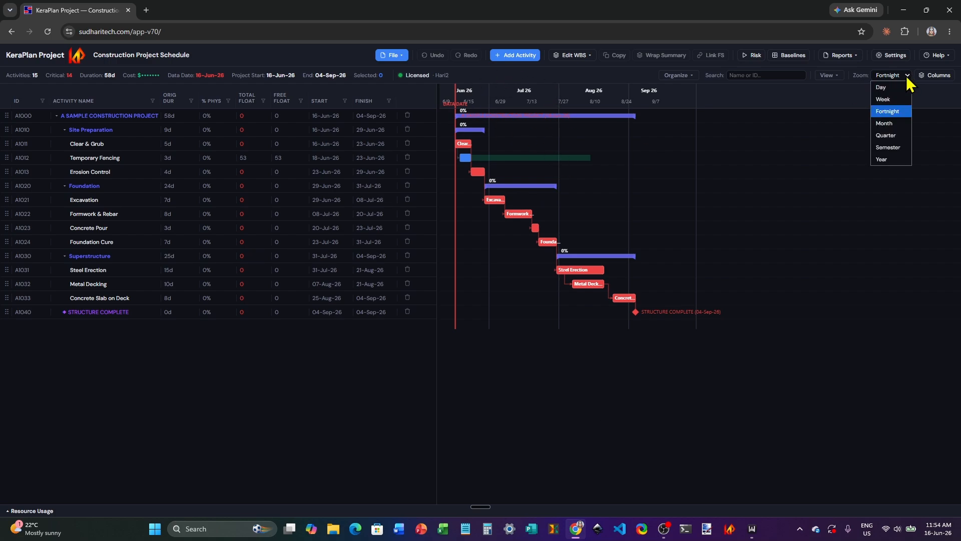
{"action": "left_click", "coordinate": [898, 99]}
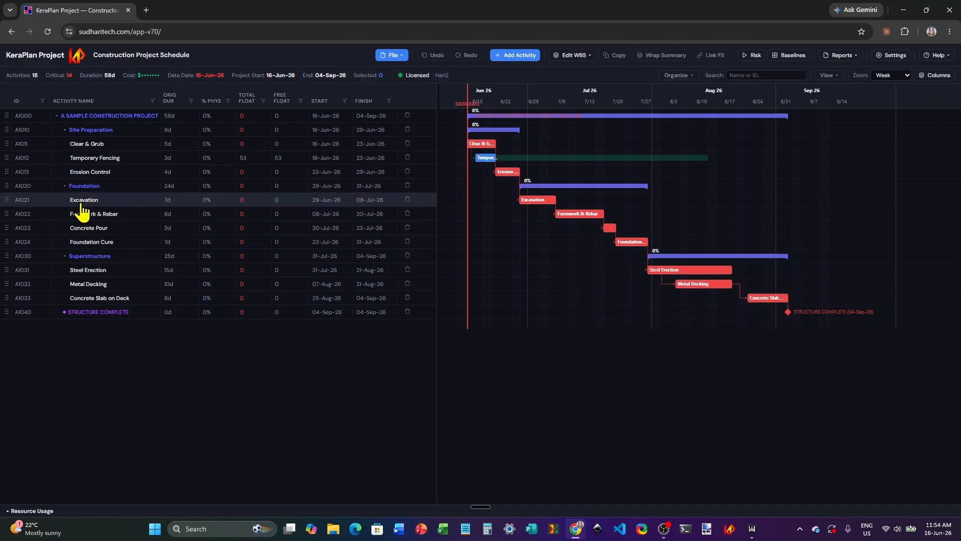
Step: Add A1011 - Clear & Grub as a Finish-to-Start predecessor of the Excavation activity with 0 lag, and commit the change
{"action": "double_click", "coordinate": [19, 203]}
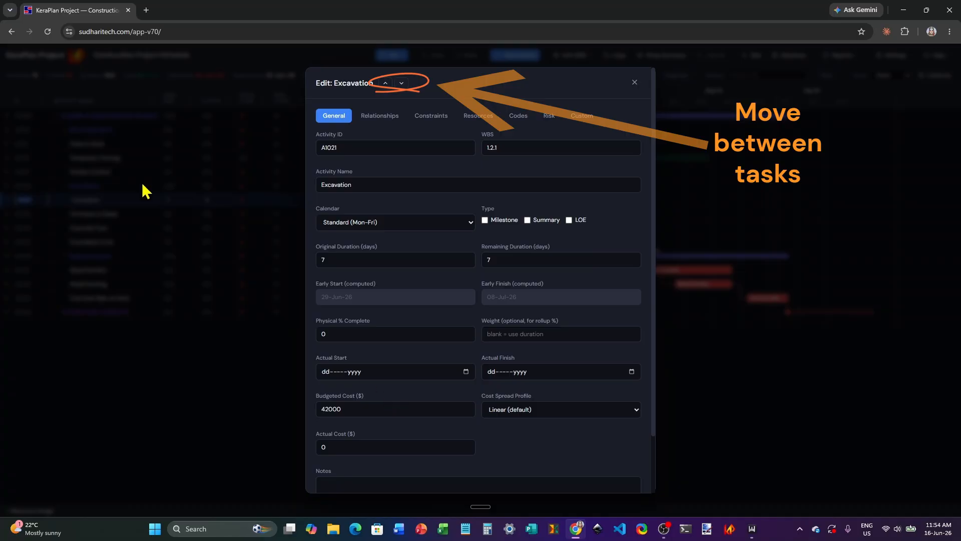
{"action": "left_click", "coordinate": [380, 117]}
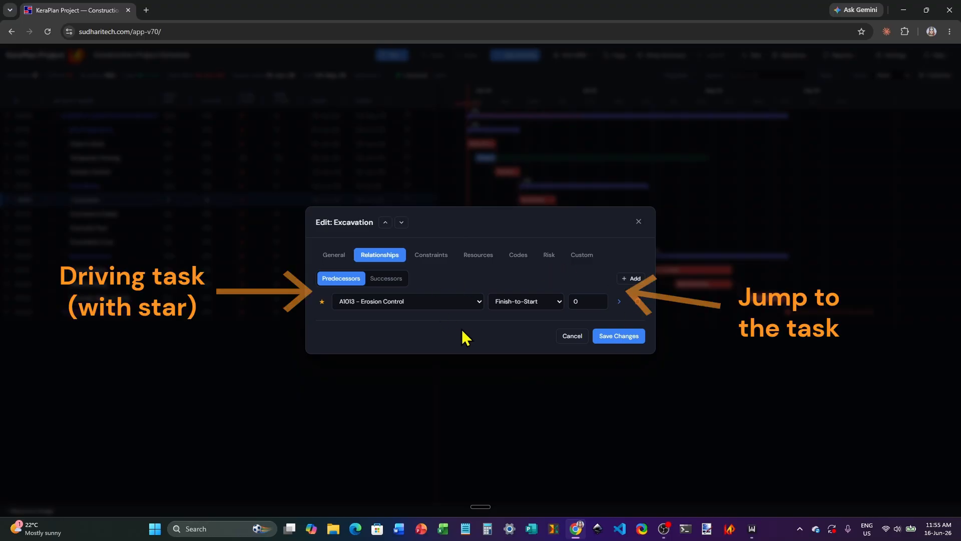
{"action": "left_click", "coordinate": [631, 278]}
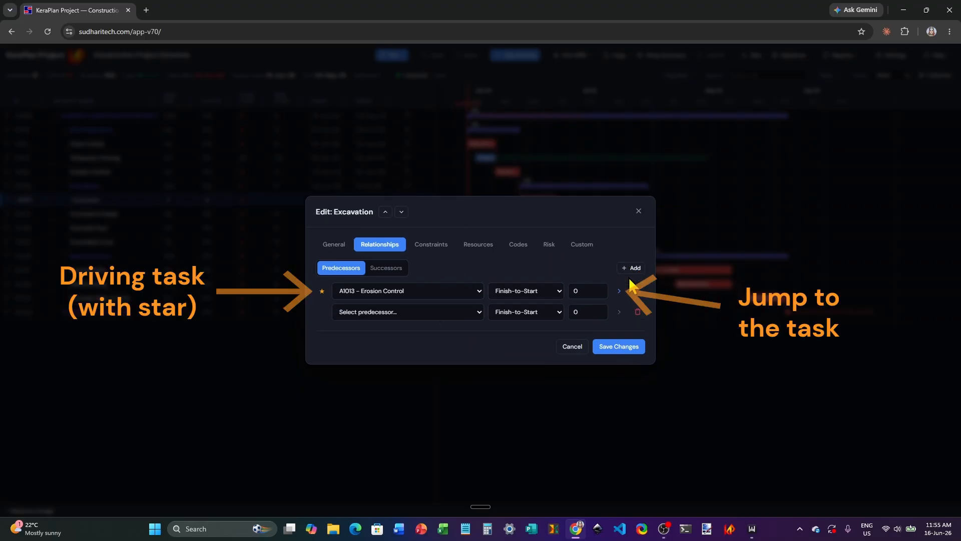
{"action": "left_click", "coordinate": [480, 312]}
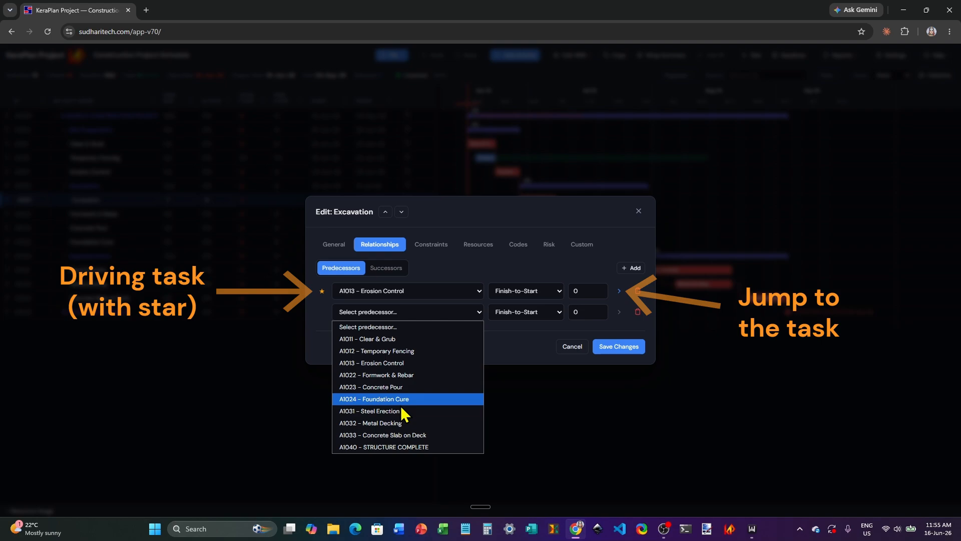
{"action": "left_click", "coordinate": [394, 341]}
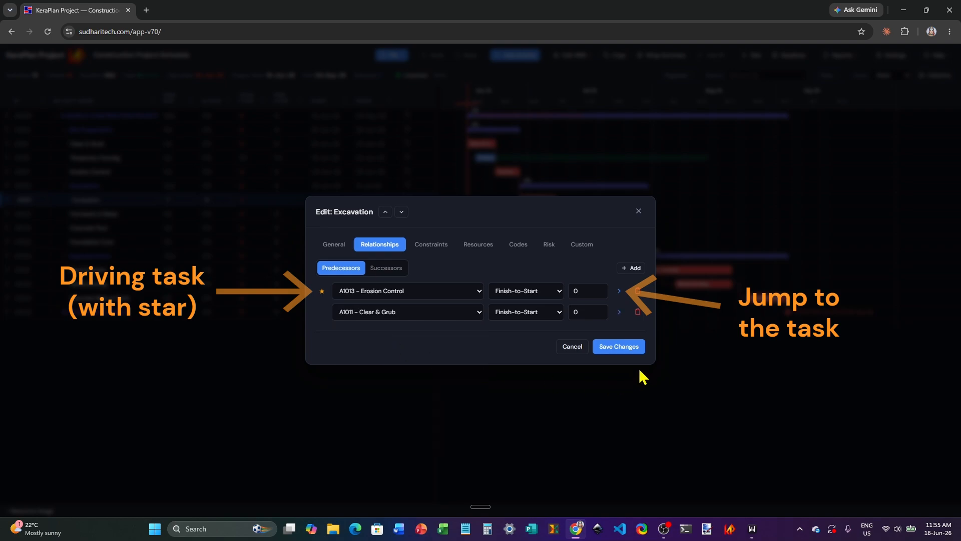
{"action": "left_click", "coordinate": [620, 351]}
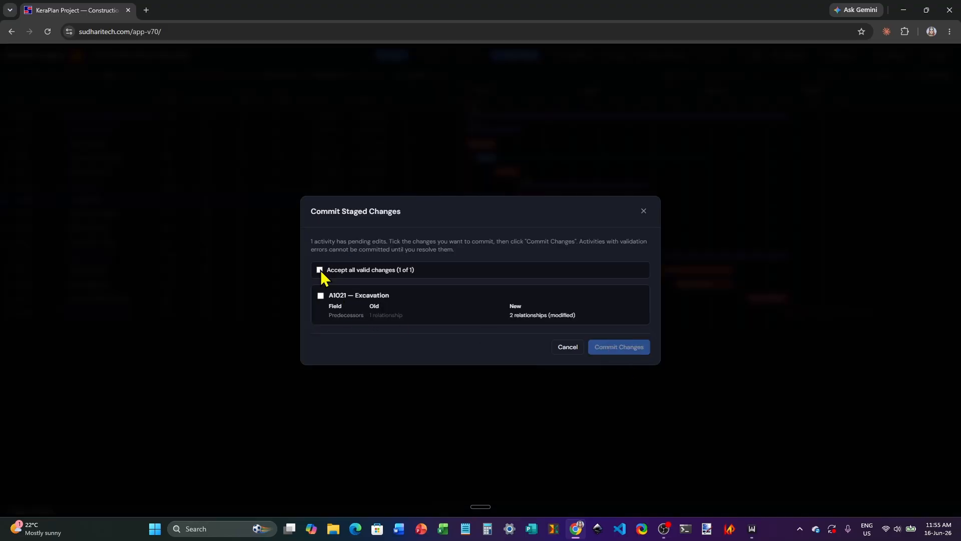
{"action": "left_click", "coordinate": [320, 270]}
{"action": "left_click", "coordinate": [613, 347]}
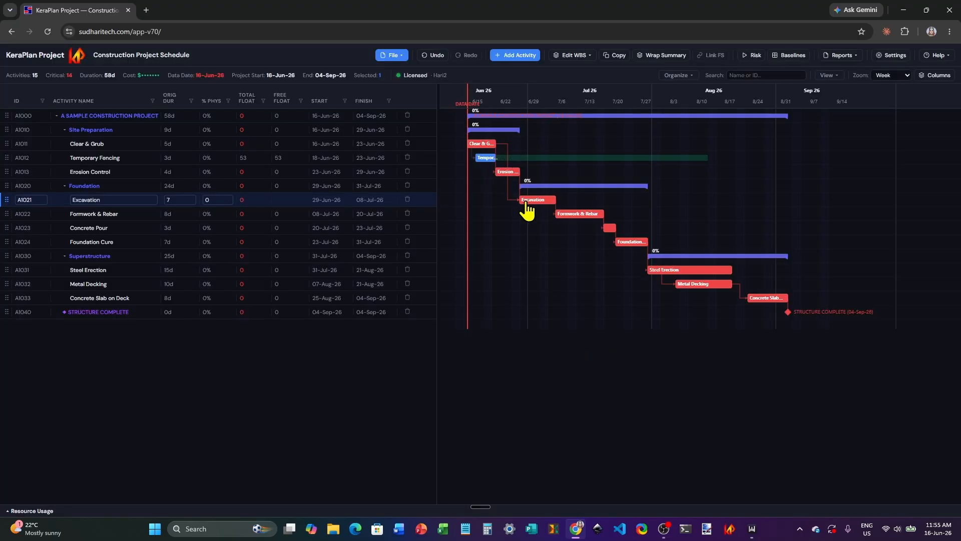
Step: Roll up the activity list to WBS Level 1 and then to WBS Level 2
{"action": "left_click", "coordinate": [693, 77]}
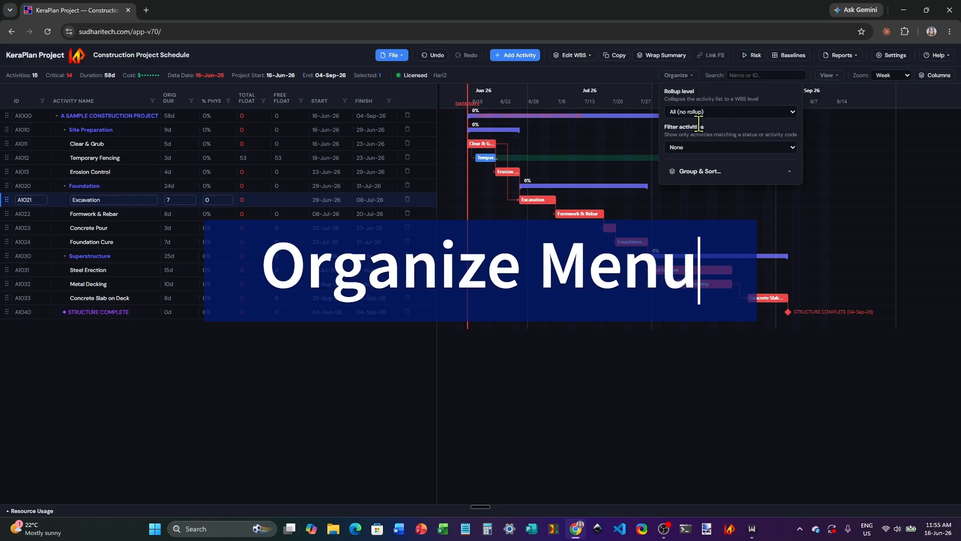
{"action": "left_click", "coordinate": [793, 112]}
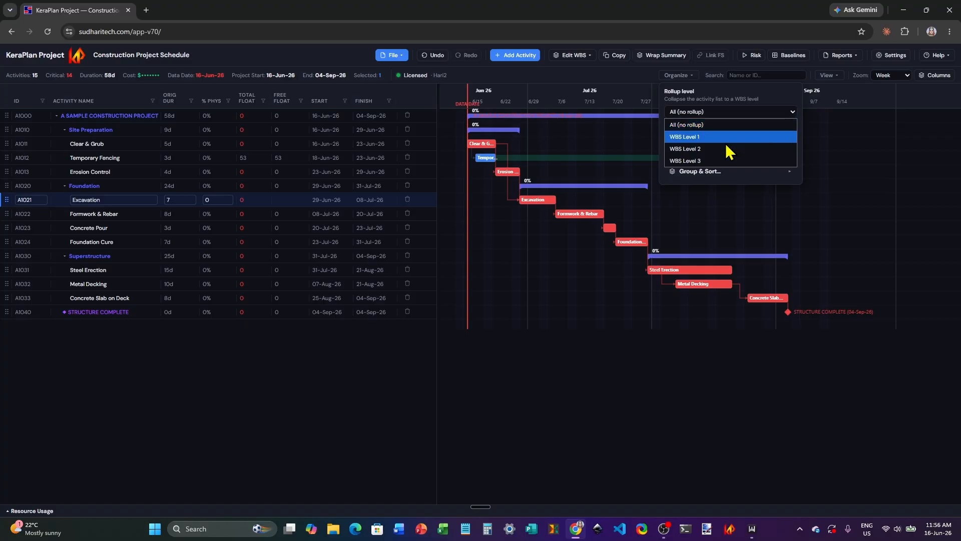
{"action": "left_click", "coordinate": [726, 138]}
{"action": "left_click", "coordinate": [793, 113]}
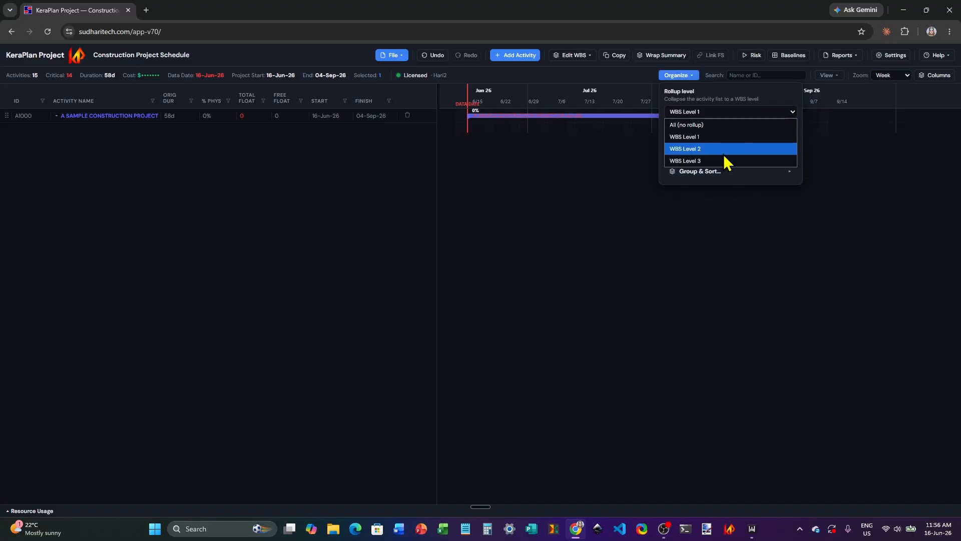
{"action": "left_click", "coordinate": [723, 154]}
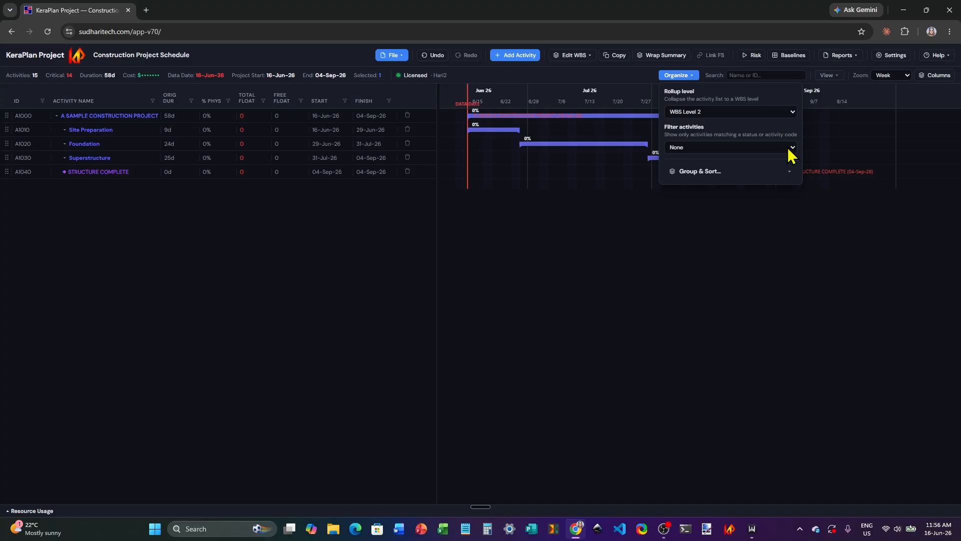
{"action": "left_click", "coordinate": [648, 246]}
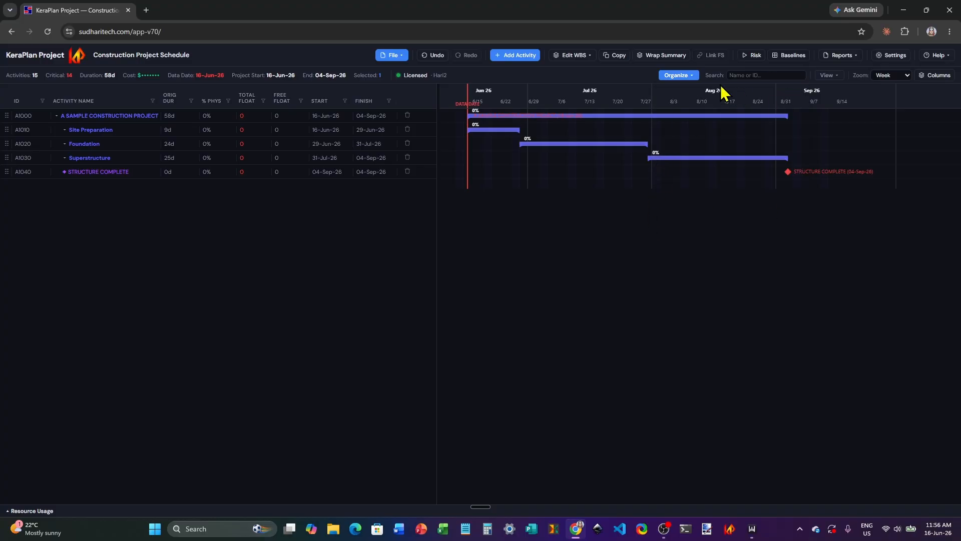
Step: Set the rollup level to WBS Level 3, and restore the activity list to All (no rollup)
{"action": "left_click", "coordinate": [692, 77]}
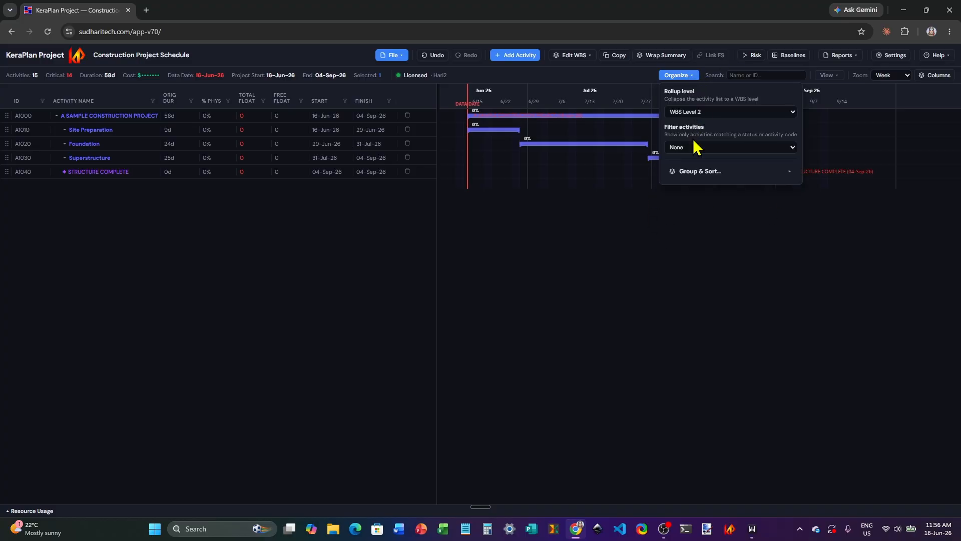
{"action": "left_click", "coordinate": [794, 113]}
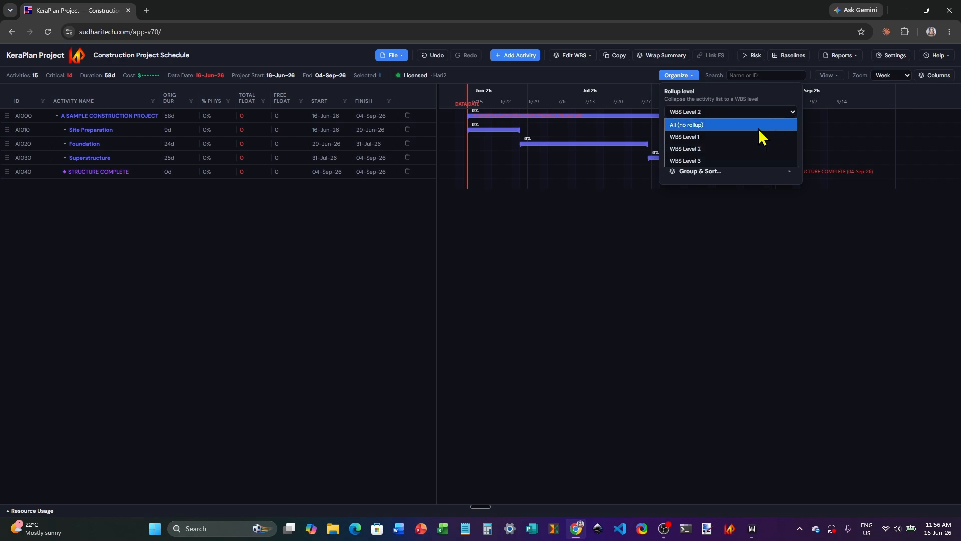
{"action": "left_click", "coordinate": [734, 159]}
{"action": "left_click", "coordinate": [792, 113]}
{"action": "left_click", "coordinate": [733, 127]}
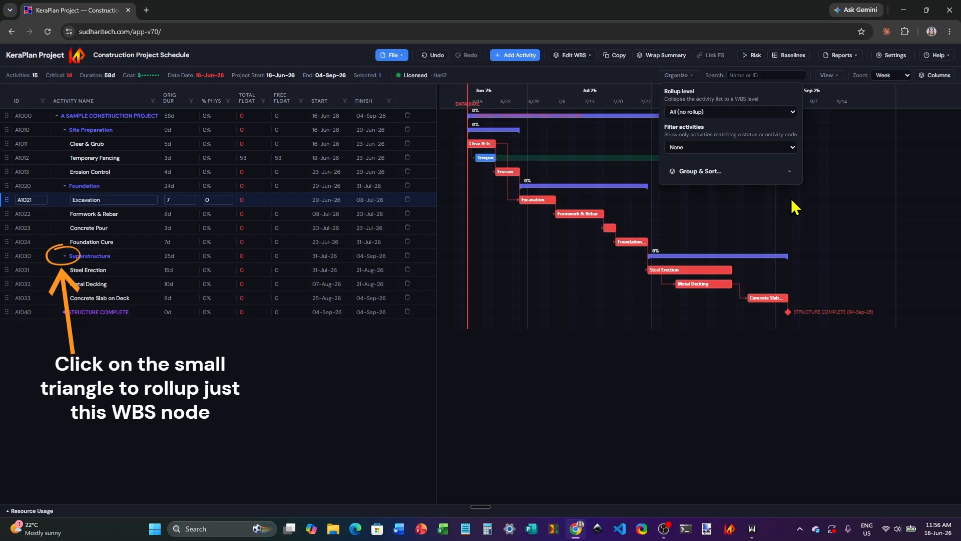
{"action": "left_click", "coordinate": [793, 148]}
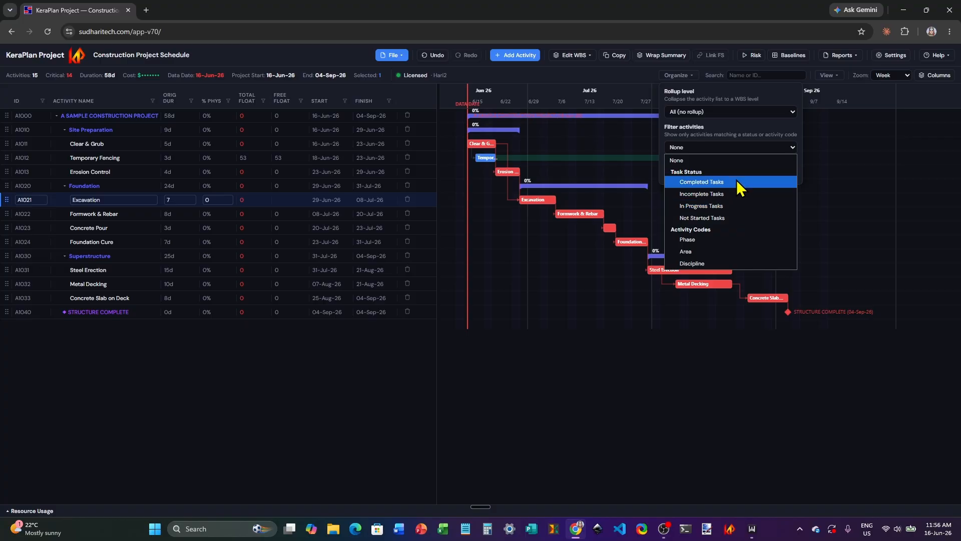
{"action": "left_click", "coordinate": [737, 197]}
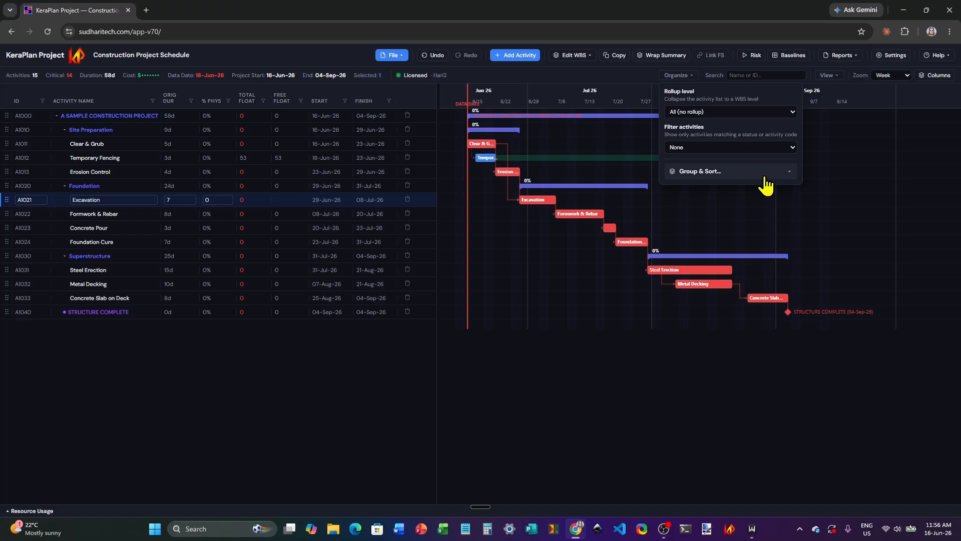
Step: Turn off grouping by WBS and sort the activities by Start Date in ascending order
{"action": "left_click", "coordinate": [730, 177]}
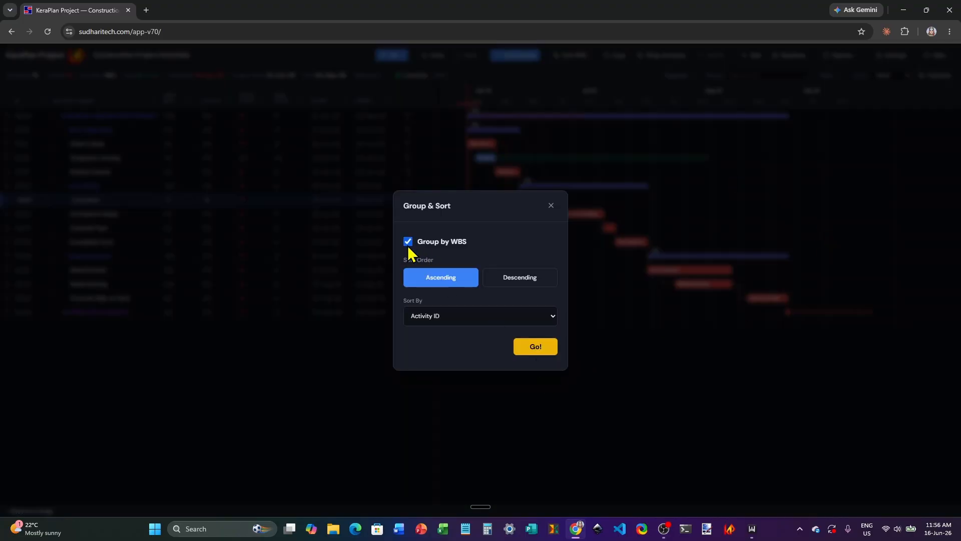
{"action": "left_click", "coordinate": [553, 315]}
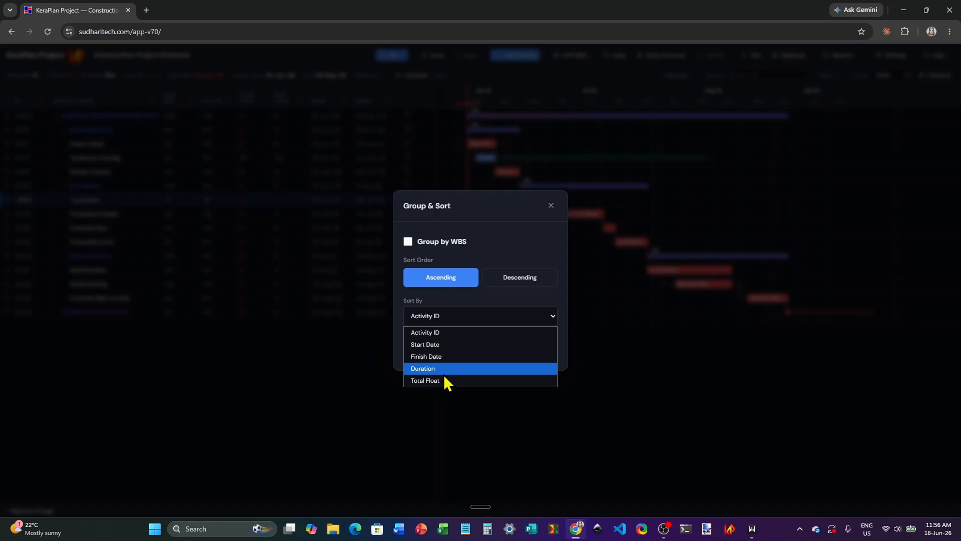
{"action": "left_click", "coordinate": [428, 345]}
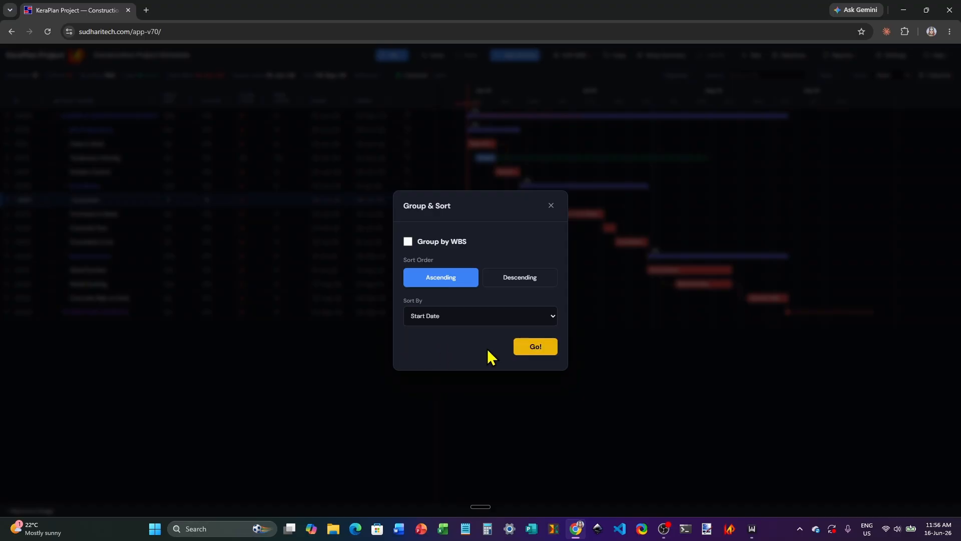
{"action": "left_click", "coordinate": [537, 350]}
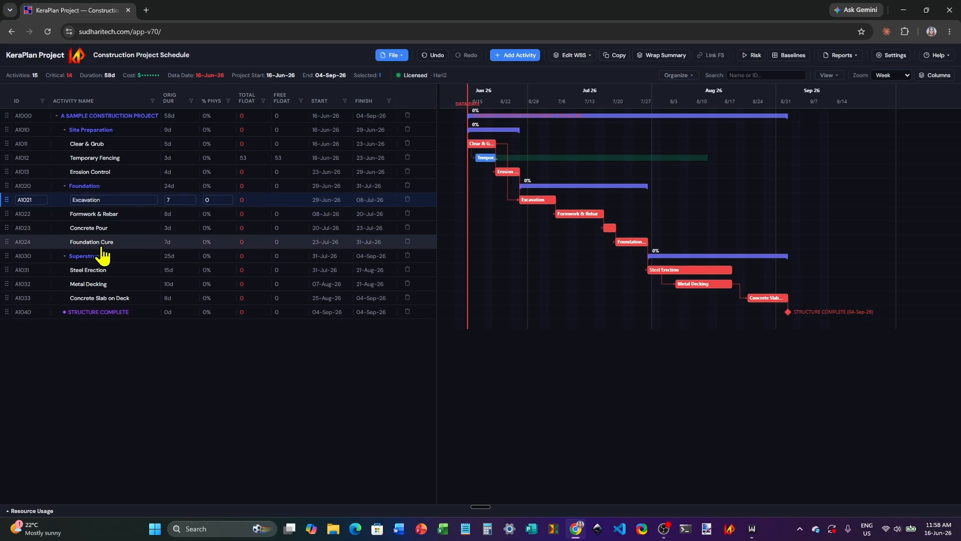
Step: Add Steel Erection to the selection with Excavation and link the two activities Finish-to-Start
{"action": "left_click", "coordinate": [98, 274], "text": "ctrl"}
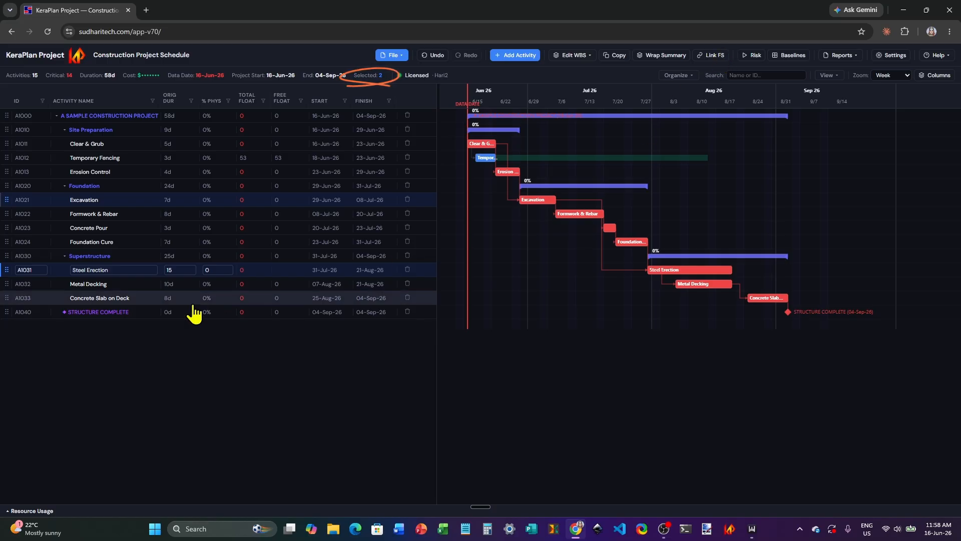
Step: Wrap Formwork & Rebar, Concrete Pour and Foundation Cure under a new summary, and undo the wrapping
{"action": "left_click", "coordinate": [121, 216]}
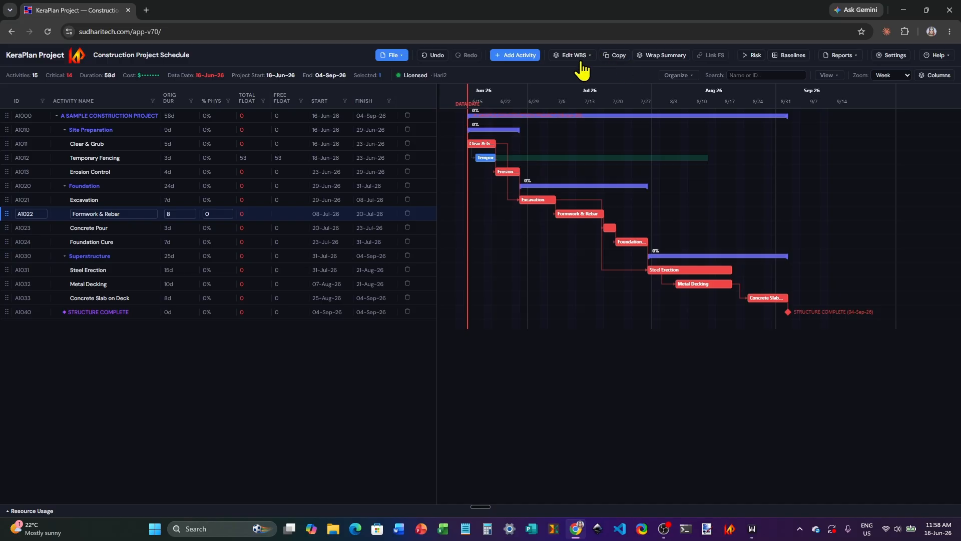
{"action": "left_click", "coordinate": [7, 244], "text": "shift"}
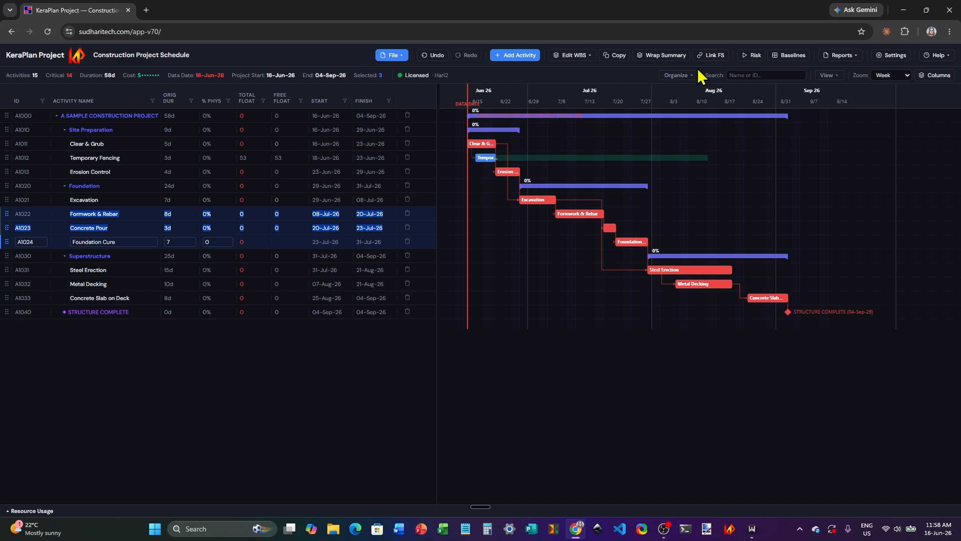
{"action": "left_click", "coordinate": [657, 58]}
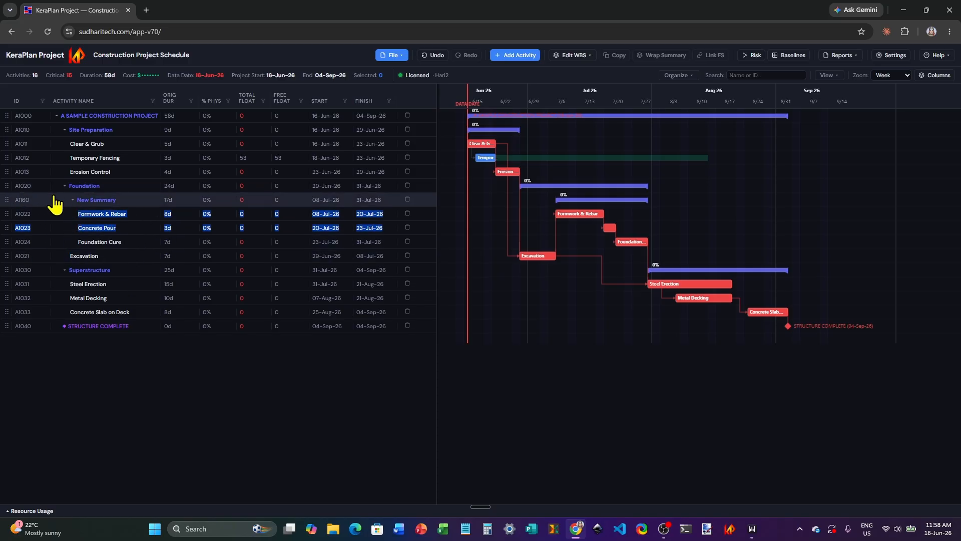
{"action": "double_click", "coordinate": [90, 202]}
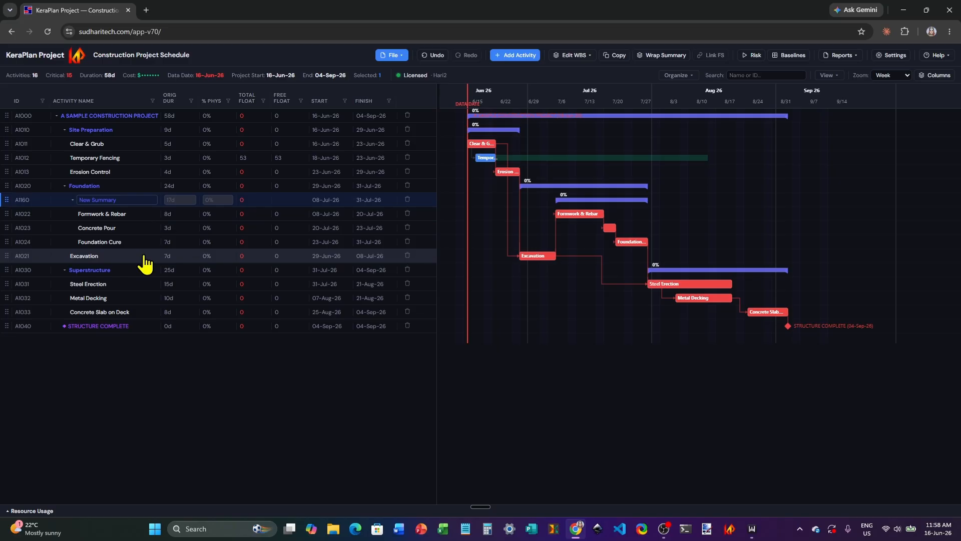
{"action": "left_click", "coordinate": [432, 56]}
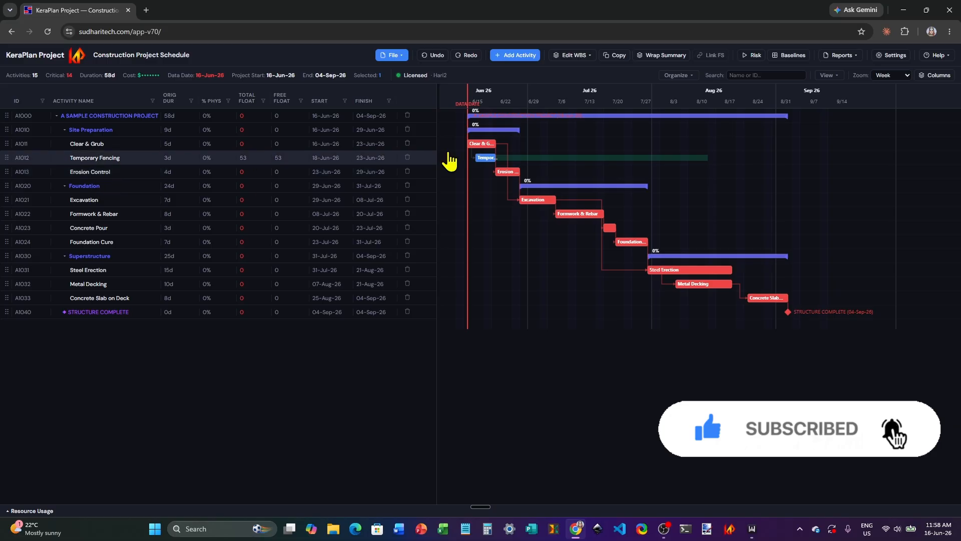
Step: Add a new WBS node directly under A SAMPLE CONSTRUCTION PROJECT in the WBS structure and save the changes
{"action": "left_click", "coordinate": [568, 56]}
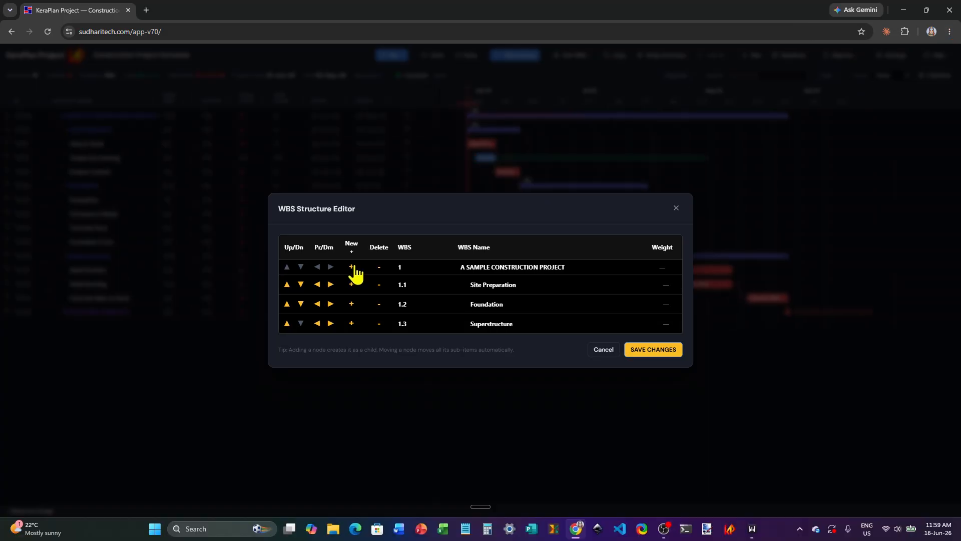
{"action": "left_click", "coordinate": [351, 267]}
{"action": "left_click", "coordinate": [506, 275]}
{"action": "left_click_drag", "start_coordinate": [517, 276], "coordinate": [469, 275]}
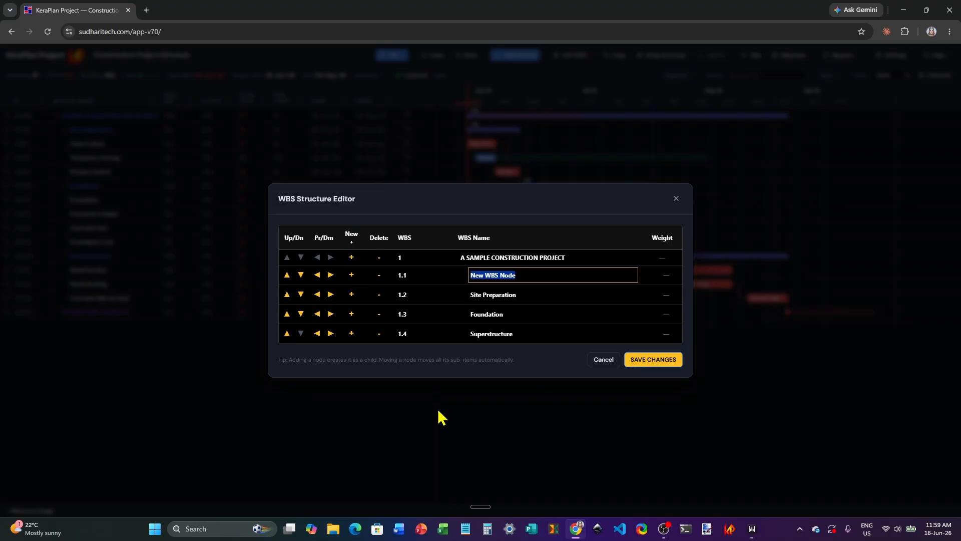
{"action": "left_click", "coordinate": [653, 360]}
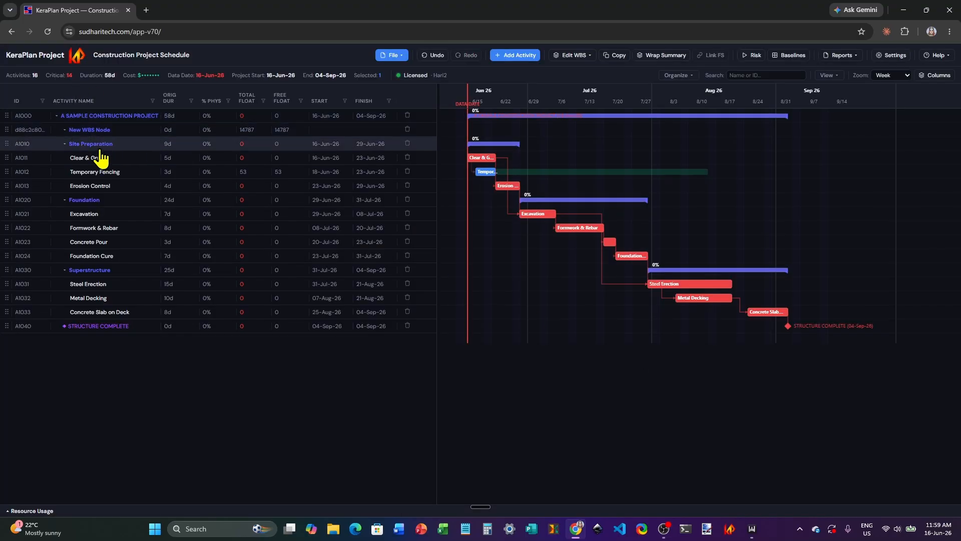
Step: Collapse and re-expand the Site Preparation, Foundation and Superstructure groups to check the WBS hierarchy
{"action": "left_click", "coordinate": [65, 143]}
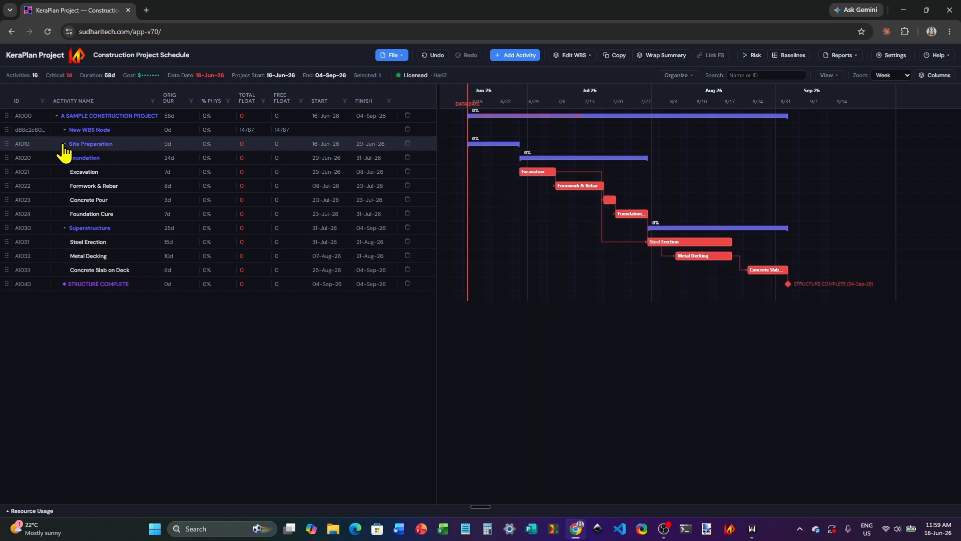
{"action": "left_click", "coordinate": [64, 144]}
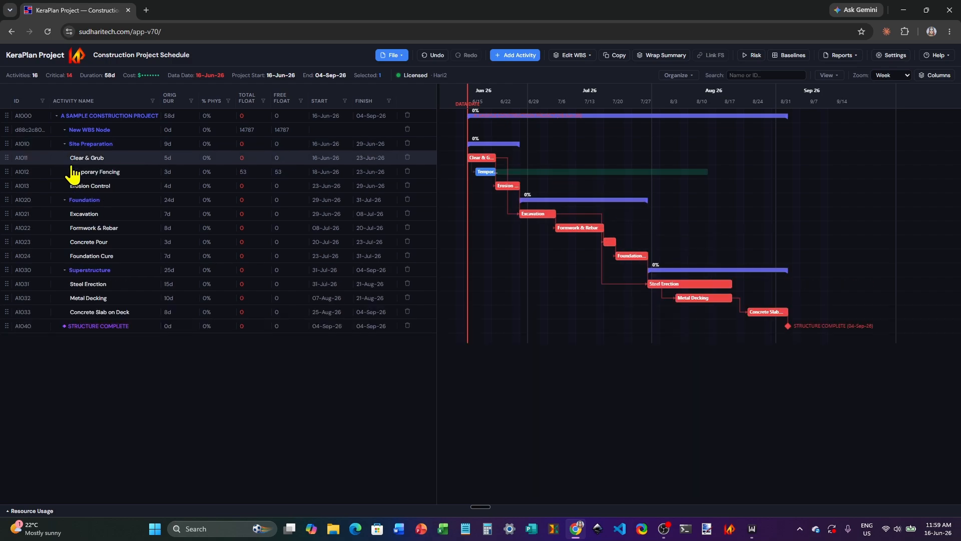
{"action": "left_click", "coordinate": [65, 200]}
{"action": "left_click", "coordinate": [64, 200]}
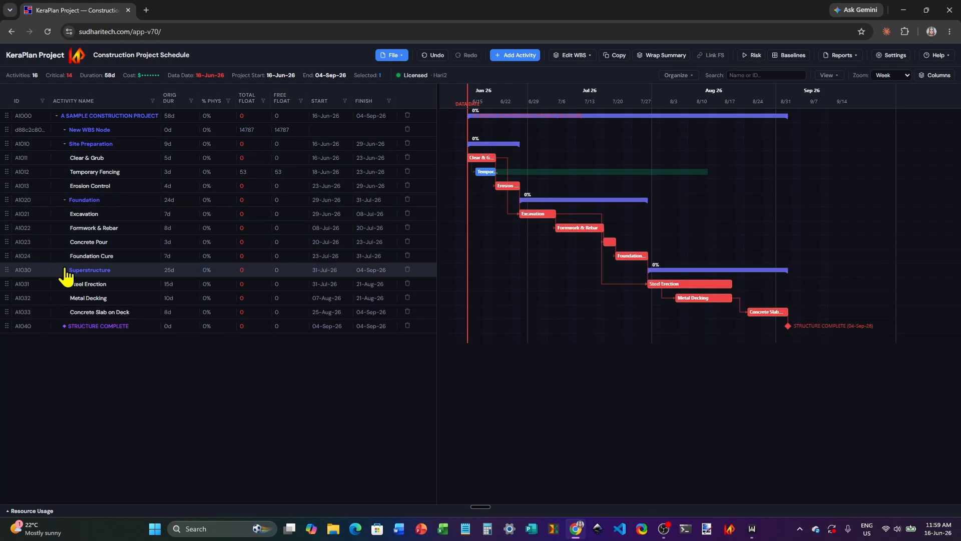
{"action": "left_click", "coordinate": [64, 271]}
{"action": "left_click", "coordinate": [64, 271]}
{"action": "double_click", "coordinate": [67, 203]}
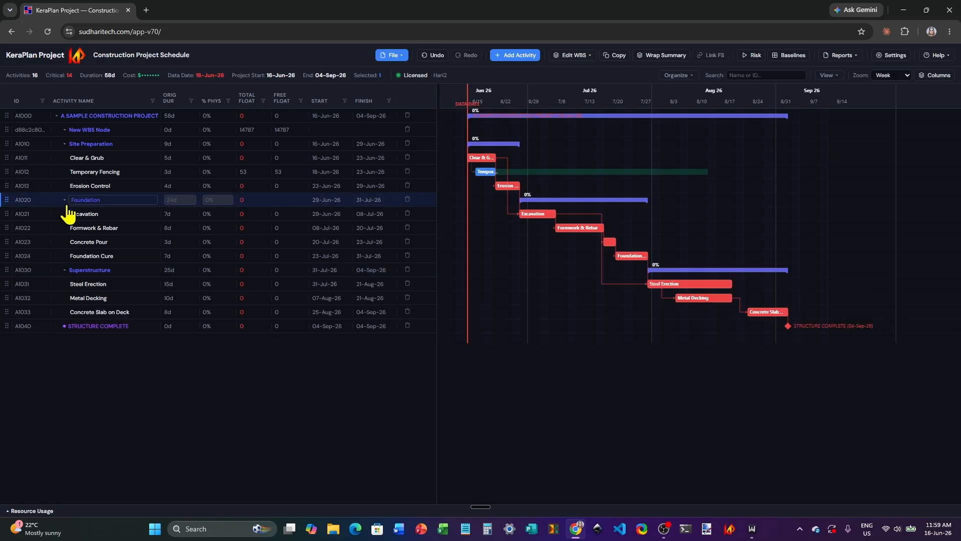
{"action": "double_click", "coordinate": [122, 227]}
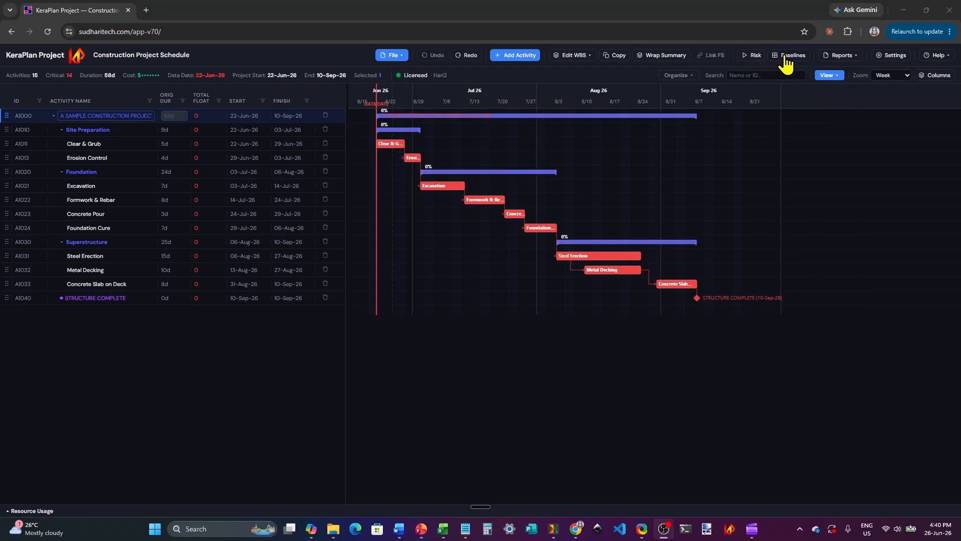
Step: Create a schedule baseline named Baseline 1
{"action": "left_click", "coordinate": [789, 68]}
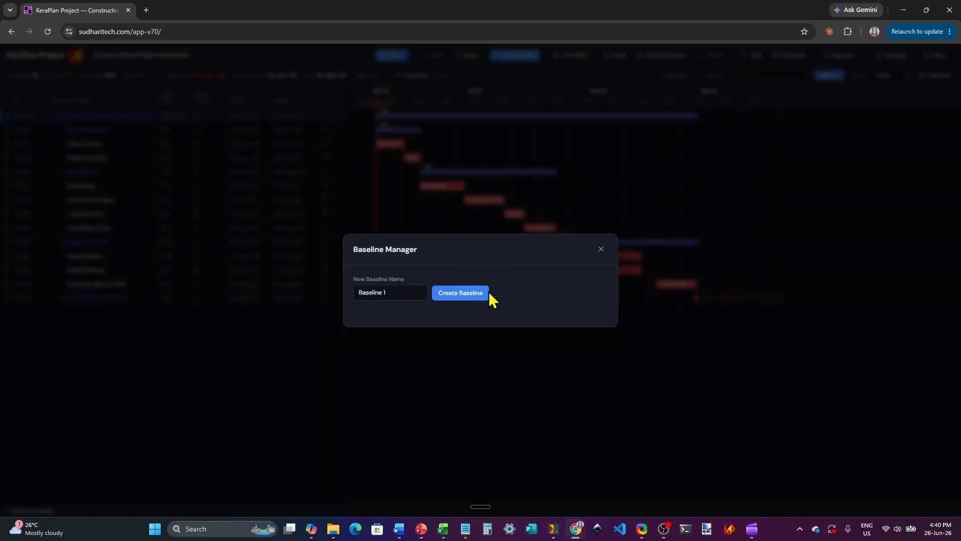
{"action": "left_click", "coordinate": [456, 295]}
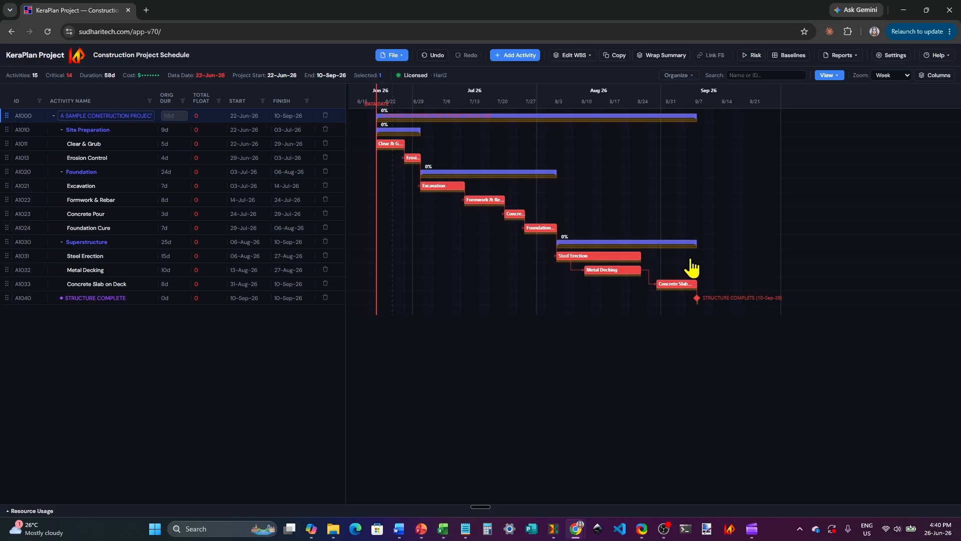
Step: Try the data date 6-Jul-2026 in the project settings, and save the project start date as 29-Jun-2026
{"action": "left_click", "coordinate": [897, 56]}
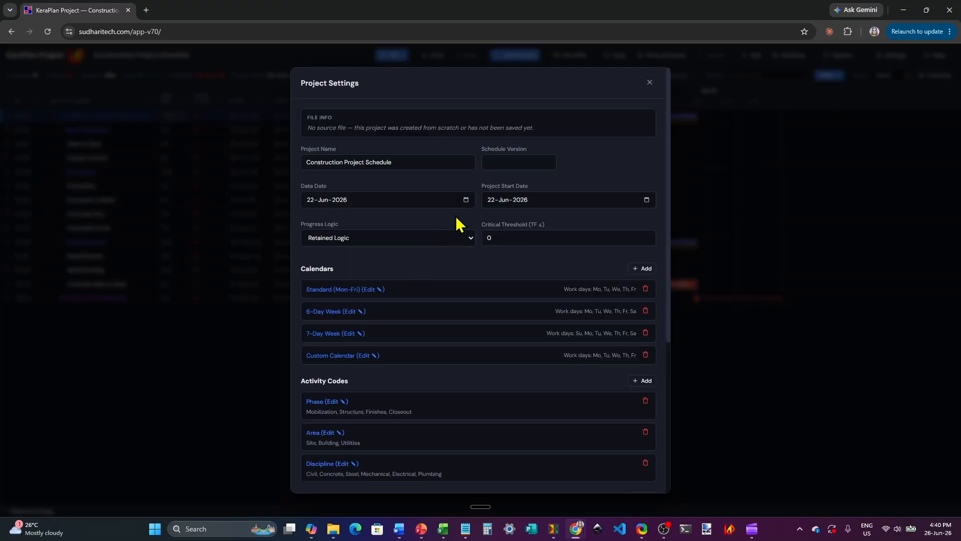
{"action": "left_click", "coordinate": [465, 200]}
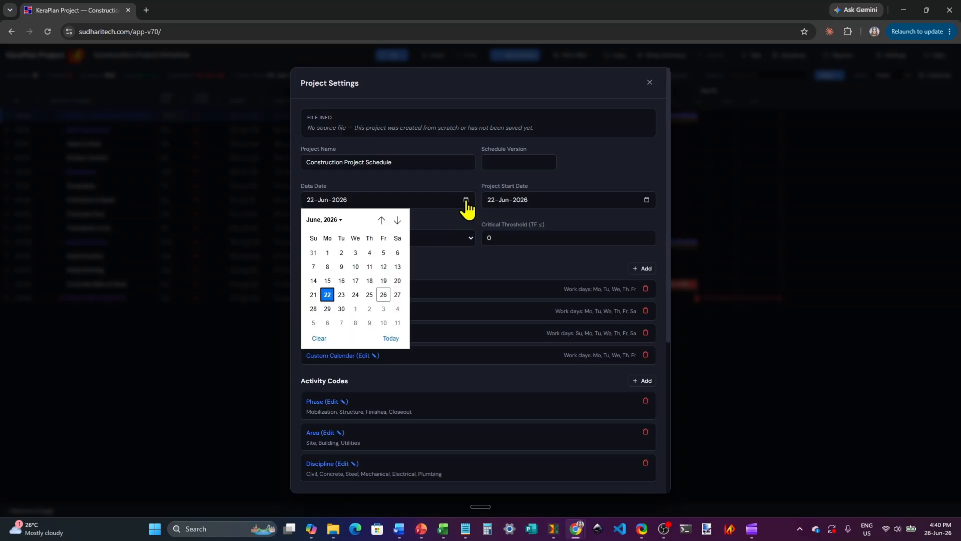
{"action": "left_click", "coordinate": [330, 322]}
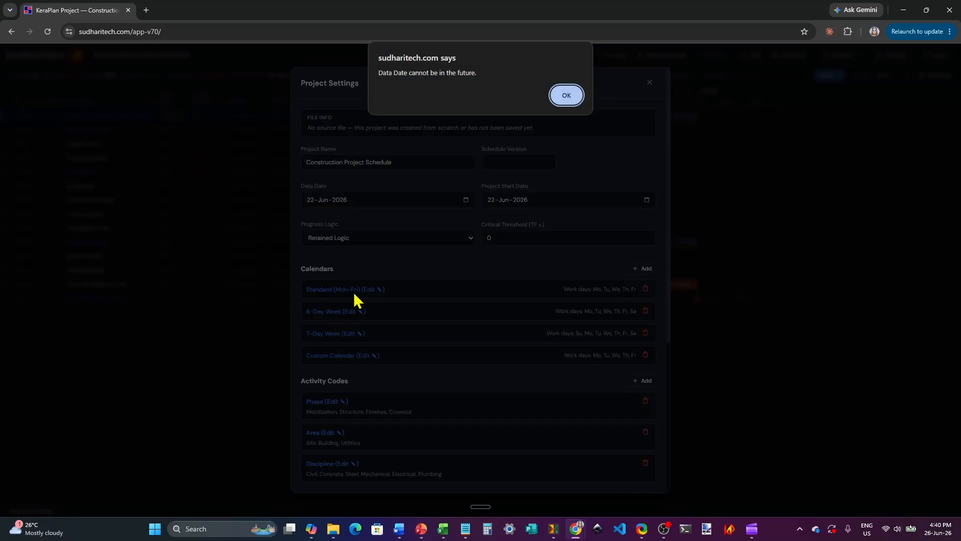
{"action": "left_click", "coordinate": [567, 96]}
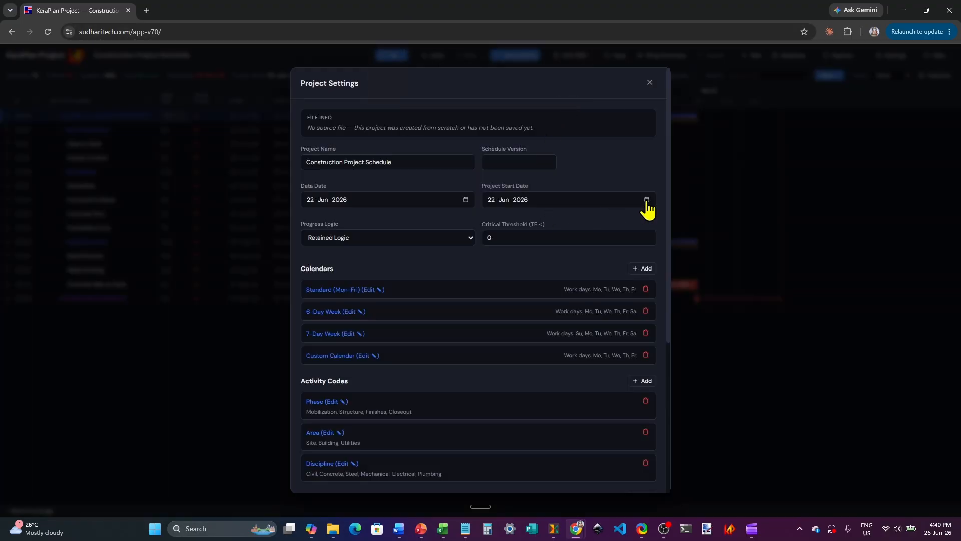
{"action": "left_click", "coordinate": [647, 200]}
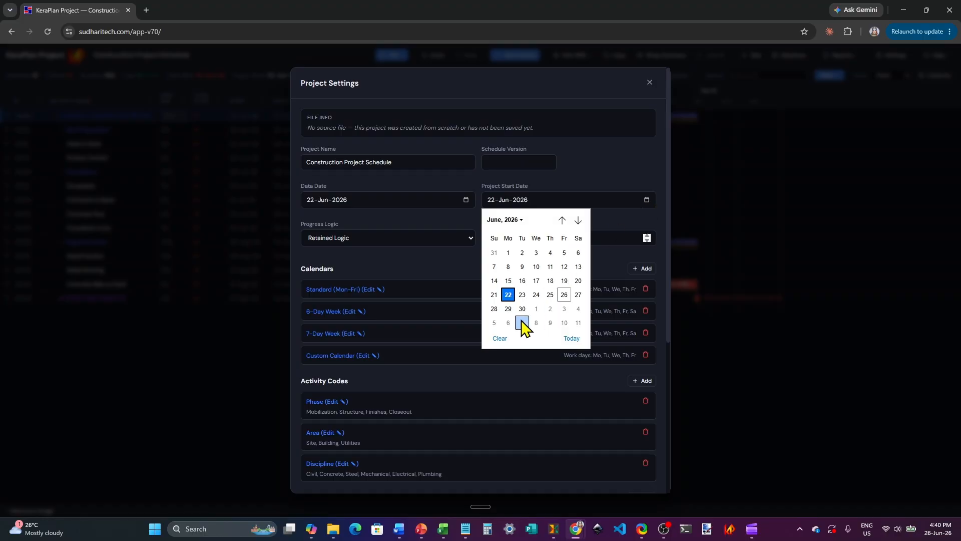
{"action": "left_click", "coordinate": [508, 309]}
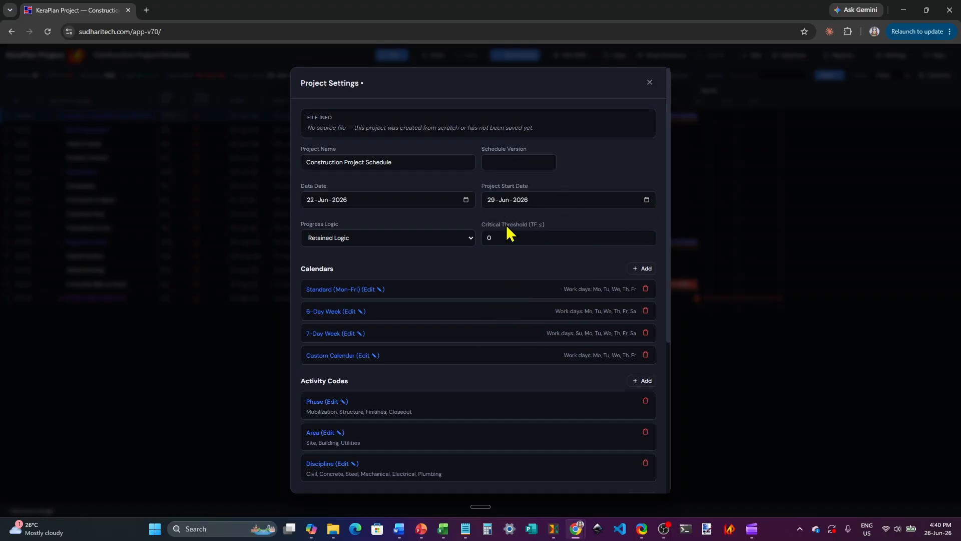
{"action": "scroll", "coordinate": [597, 442], "scroll_direction": "down", "scroll_amount": 5}
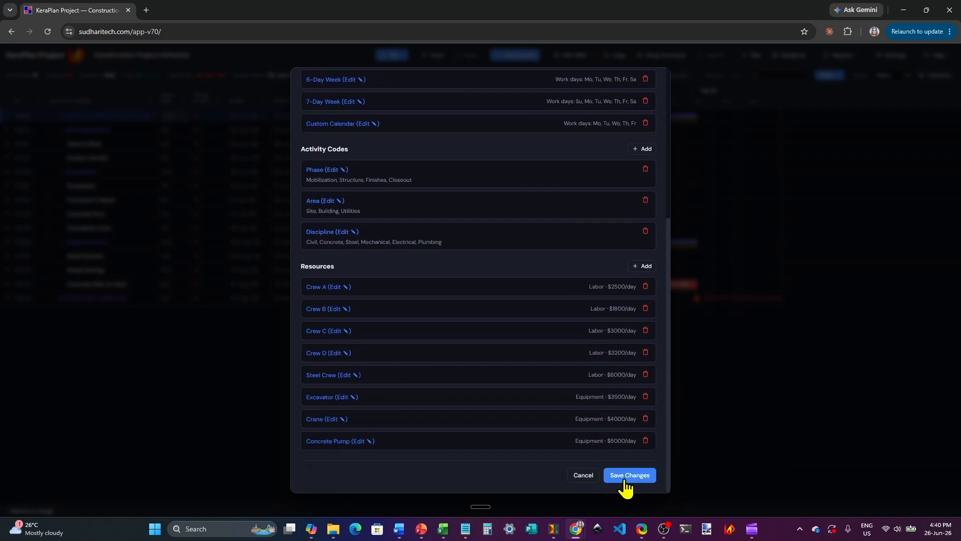
{"action": "left_click", "coordinate": [627, 476]}
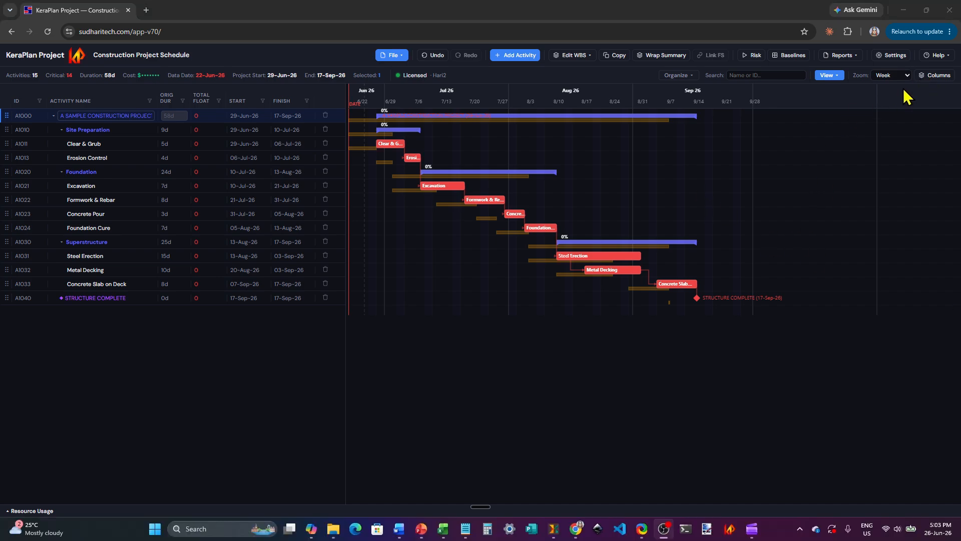
Step: Add the Opt Dur, ML Dur and Pess Dur columns to the Gantt table and widen the table area to show them
{"action": "left_click", "coordinate": [933, 78]}
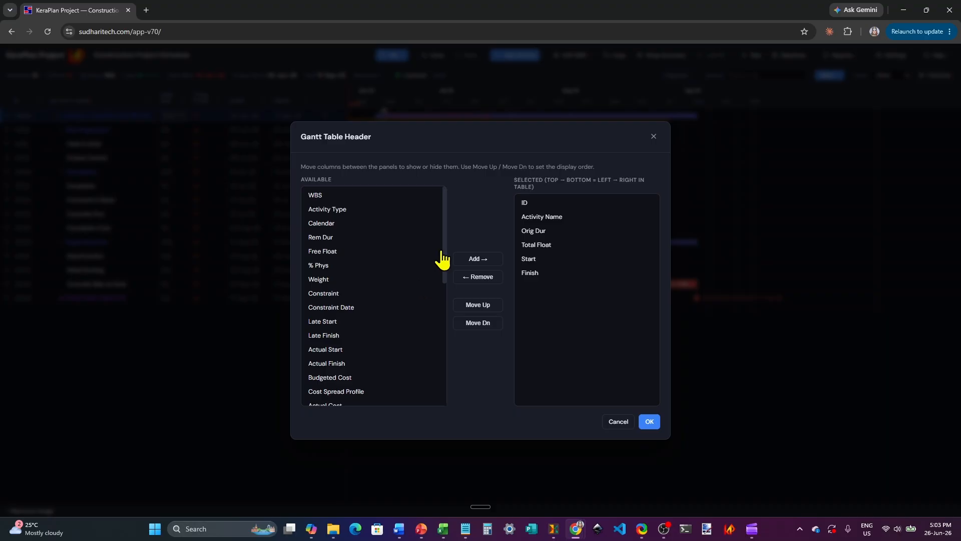
{"action": "left_click_drag", "start_coordinate": [445, 222], "coordinate": [454, 334]}
{"action": "left_click", "coordinate": [323, 323]}
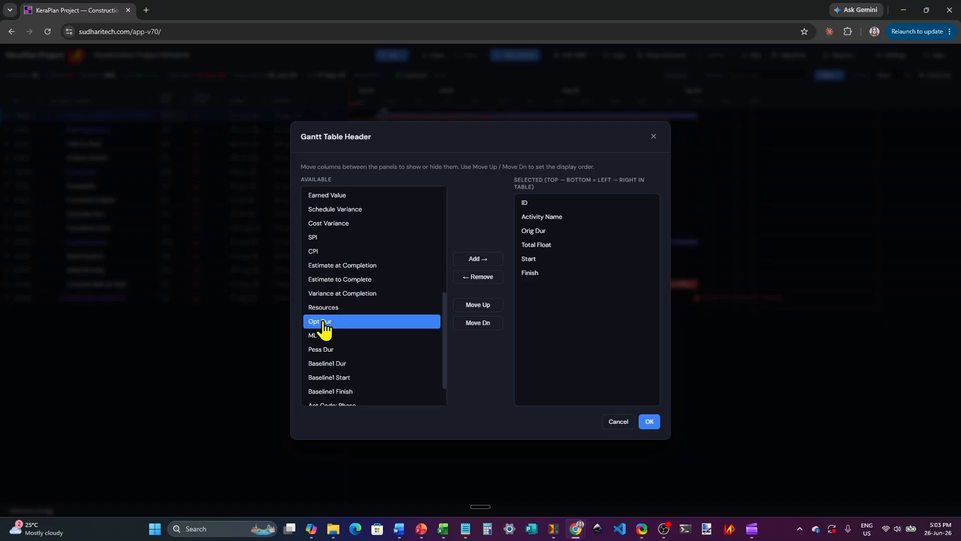
{"action": "left_click", "coordinate": [479, 260]}
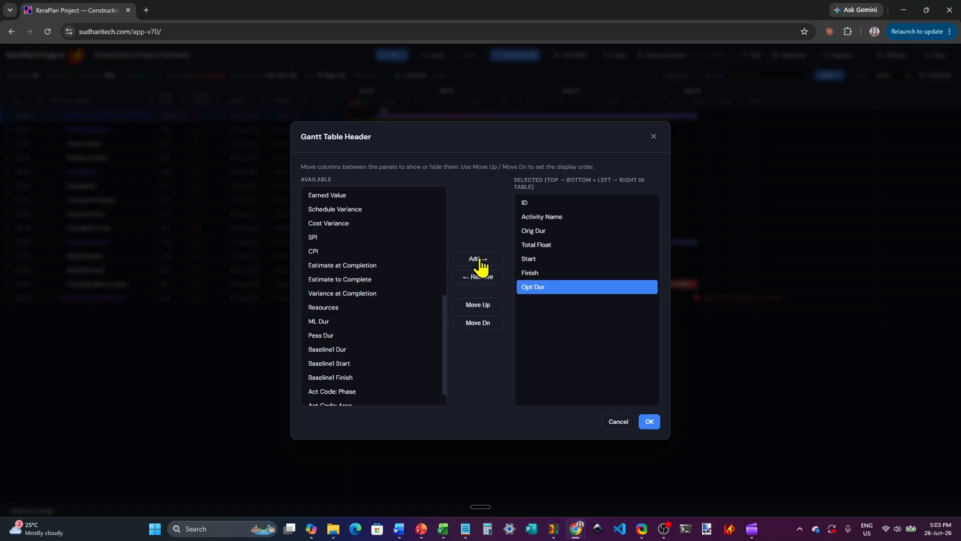
{"action": "left_click", "coordinate": [321, 322]}
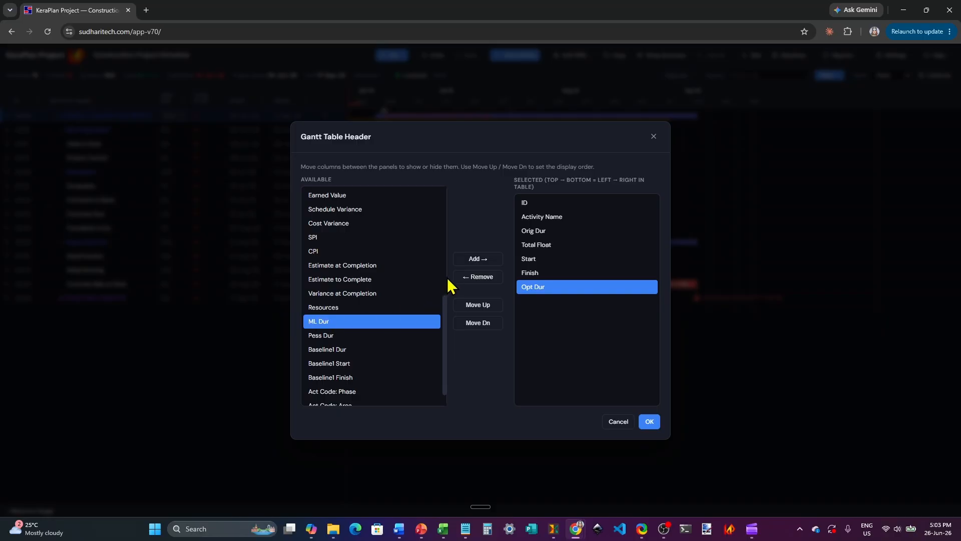
{"action": "left_click", "coordinate": [477, 260]}
{"action": "left_click", "coordinate": [321, 321]}
{"action": "left_click", "coordinate": [477, 259]}
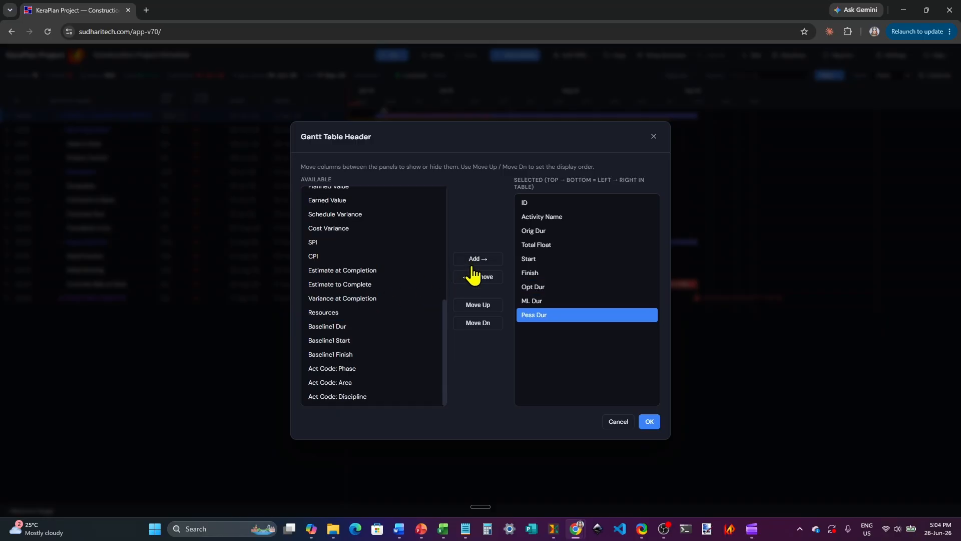
{"action": "left_click", "coordinate": [648, 423]}
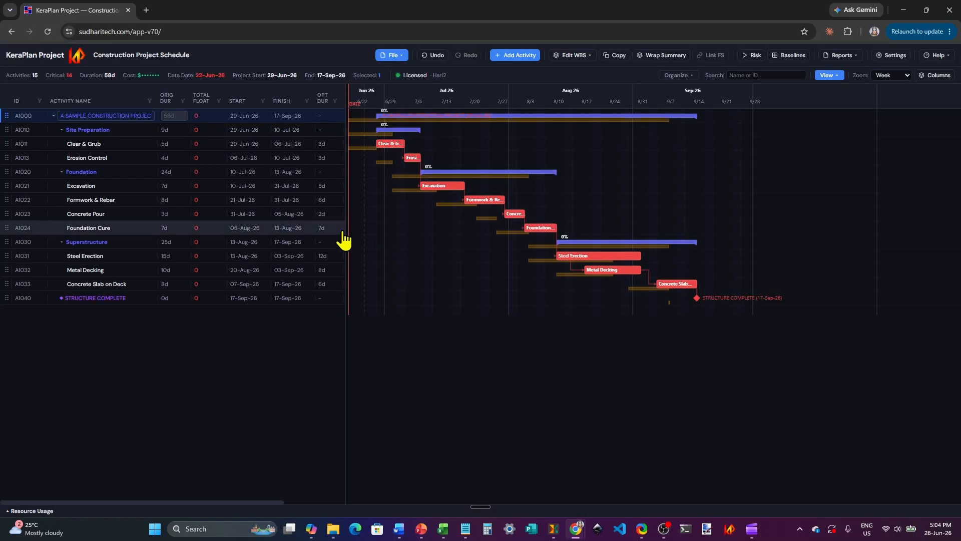
{"action": "mouse_move", "coordinate": [345, 120]}
{"action": "left_mouse_down"}
{"action": "mouse_move", "coordinate": [422, 114]}
{"action": "mouse_move", "coordinate": [404, 93]}
{"action": "left_mouse_up"}
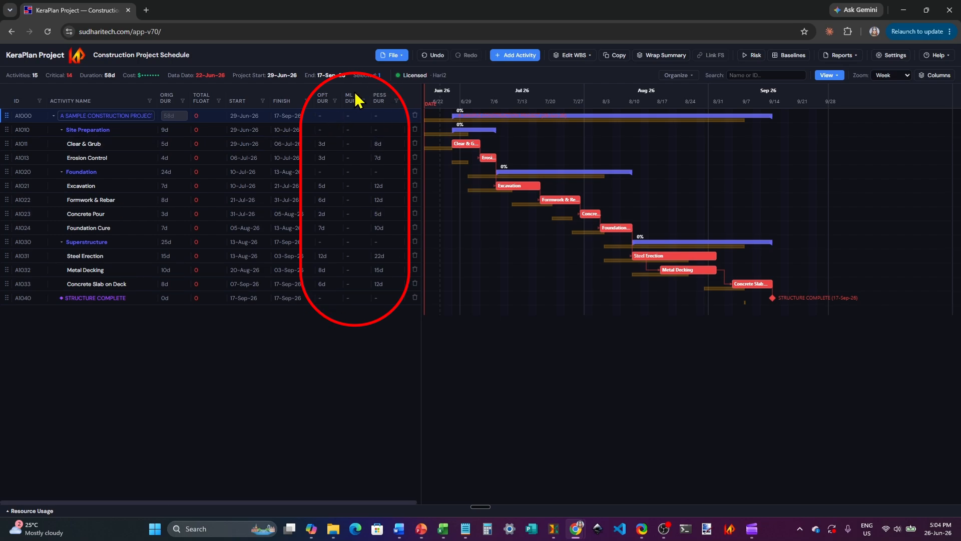
Step: Run the Monte Carlo schedule risk analysis with 500 iterations, Beta-PERT distribution and auto-stop when stable, and review the criticality index
{"action": "left_click", "coordinate": [754, 56]}
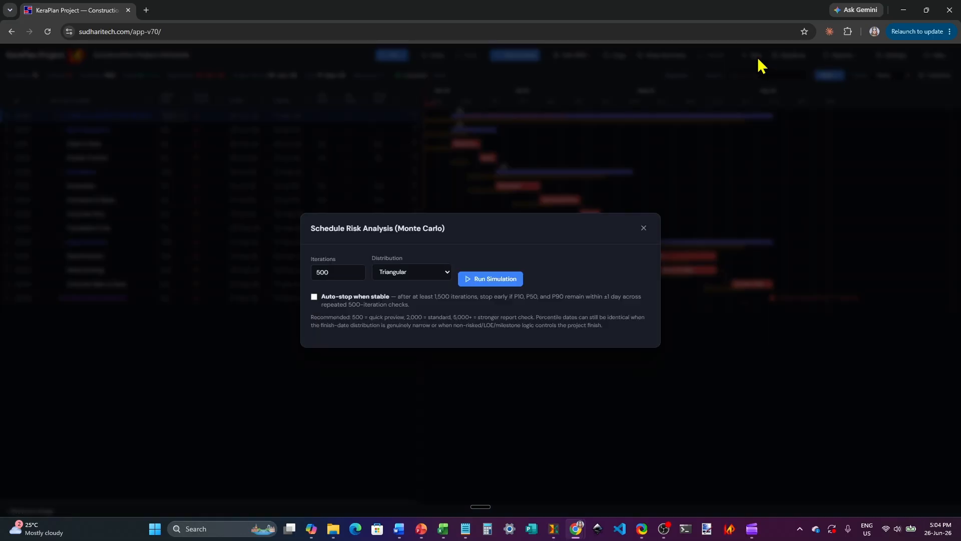
{"action": "left_click", "coordinate": [314, 297]}
{"action": "left_click", "coordinate": [445, 275]}
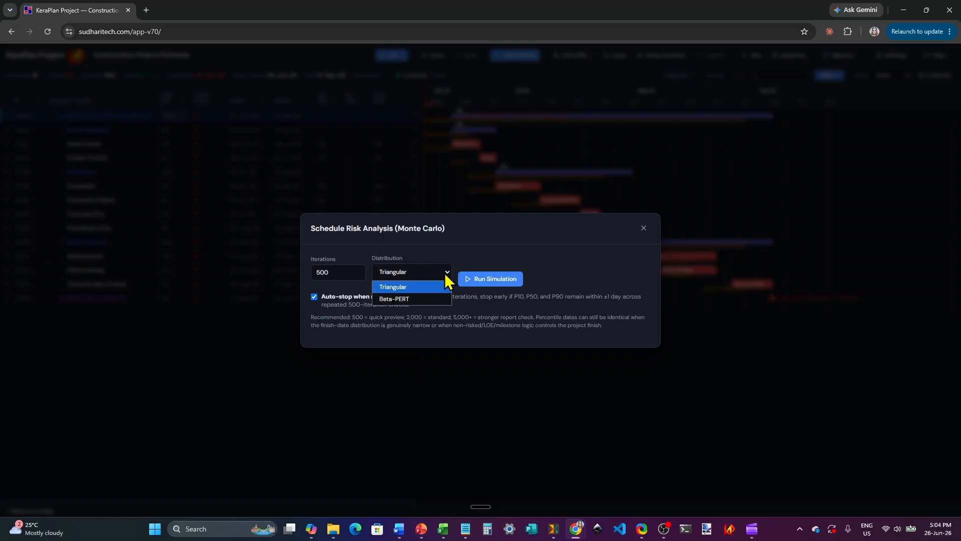
{"action": "left_click", "coordinate": [404, 300]}
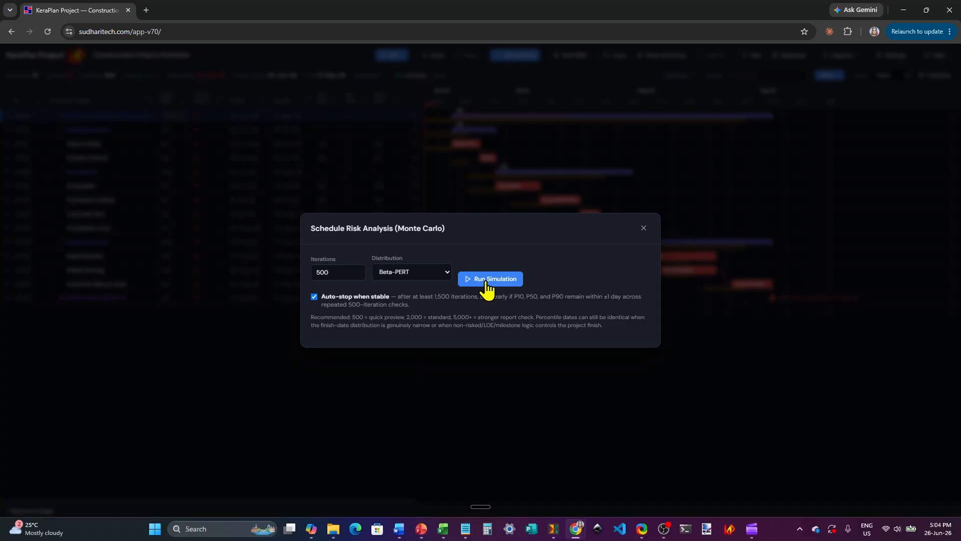
{"action": "left_click", "coordinate": [486, 282]}
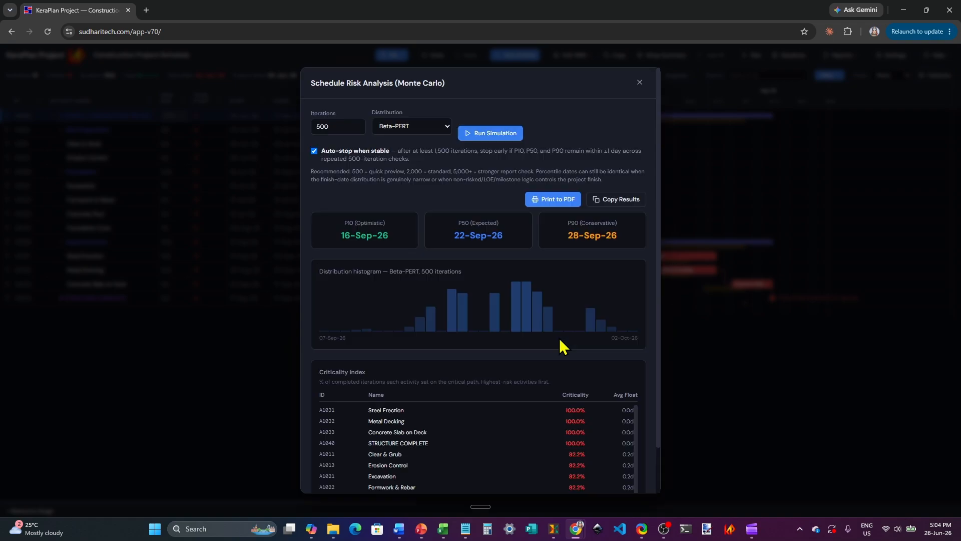
{"action": "scroll", "coordinate": [601, 388], "scroll_direction": "down", "scroll_amount": 1}
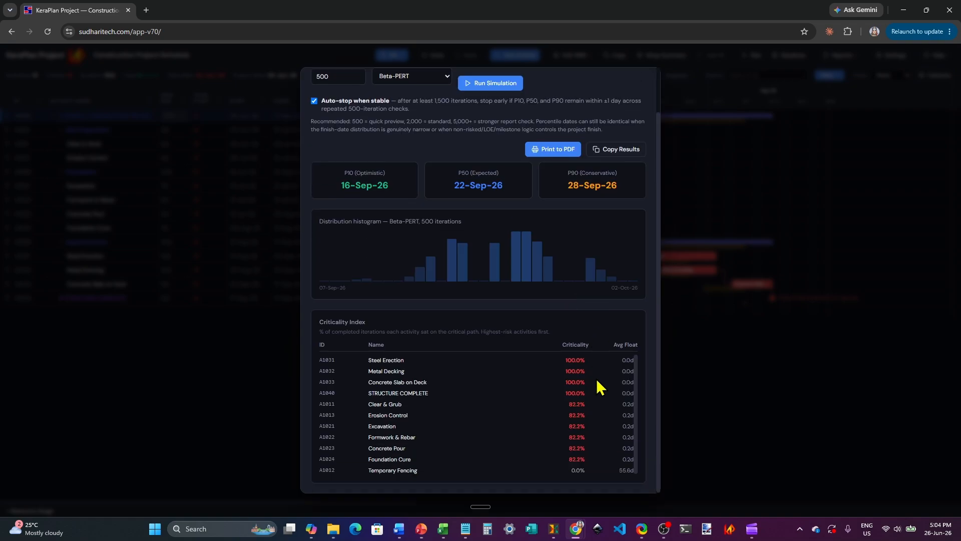
Step: Review the Monte Carlo results, preview their PDF printout, and close the print preview without saving
{"action": "scroll", "coordinate": [601, 388], "scroll_direction": "up", "scroll_amount": 1}
{"action": "scroll", "coordinate": [601, 388], "scroll_direction": "down", "scroll_amount": 1}
{"action": "scroll", "coordinate": [571, 386], "scroll_direction": "up", "scroll_amount": 1}
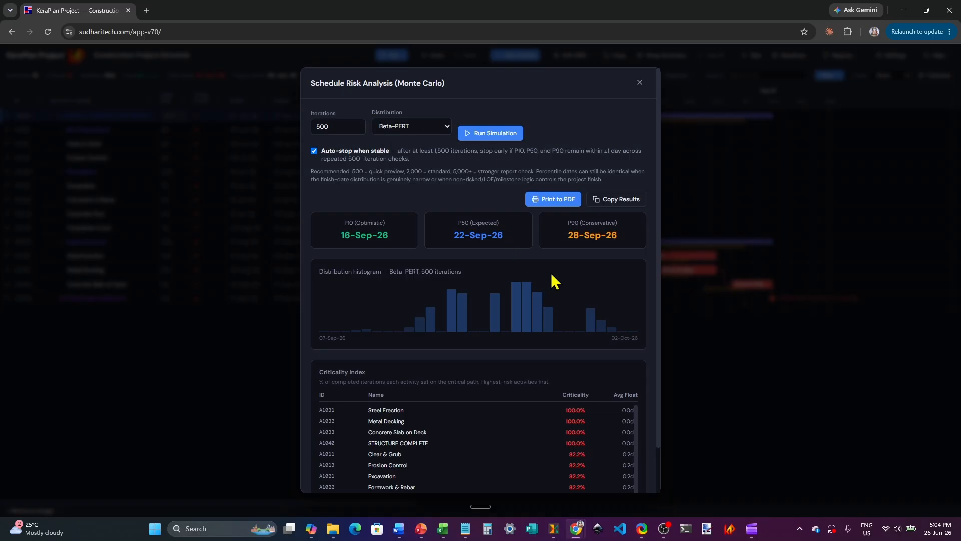
{"action": "left_click", "coordinate": [556, 201]}
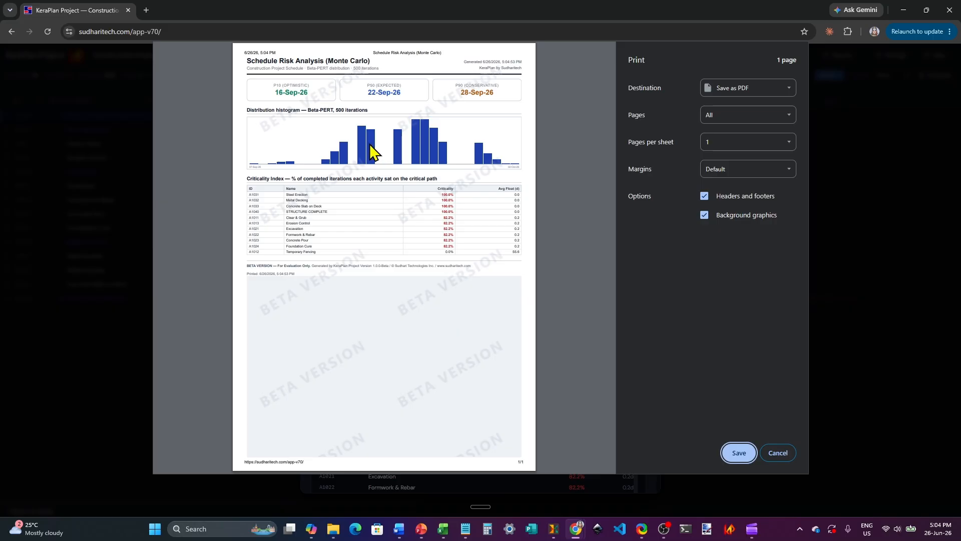
{"action": "left_click", "coordinate": [784, 457]}
{"action": "left_click", "coordinate": [785, 457]}
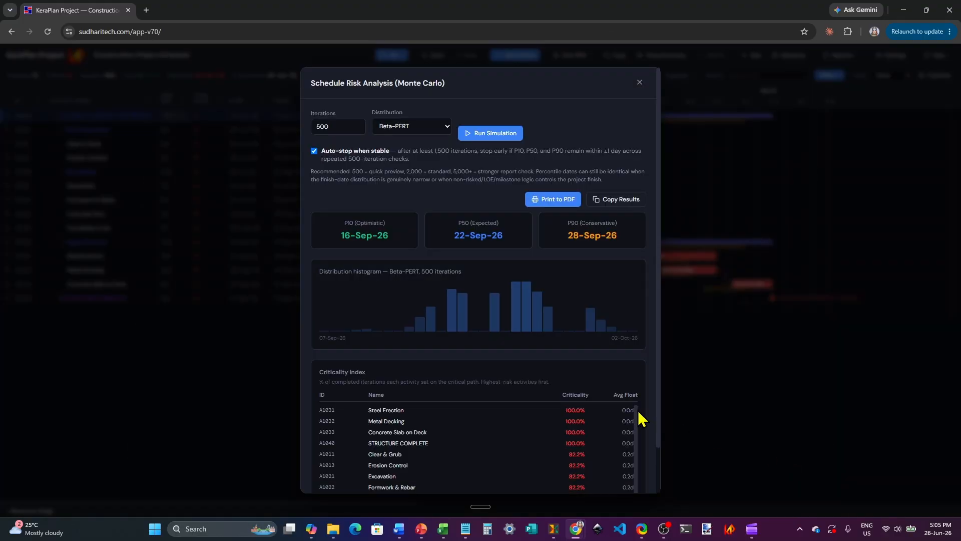
Step: Copy the risk analysis results and paste them into Excel at cell A1 of Sheet2 in Book1
{"action": "left_click", "coordinate": [621, 203]}
{"action": "left_click", "coordinate": [443, 528]}
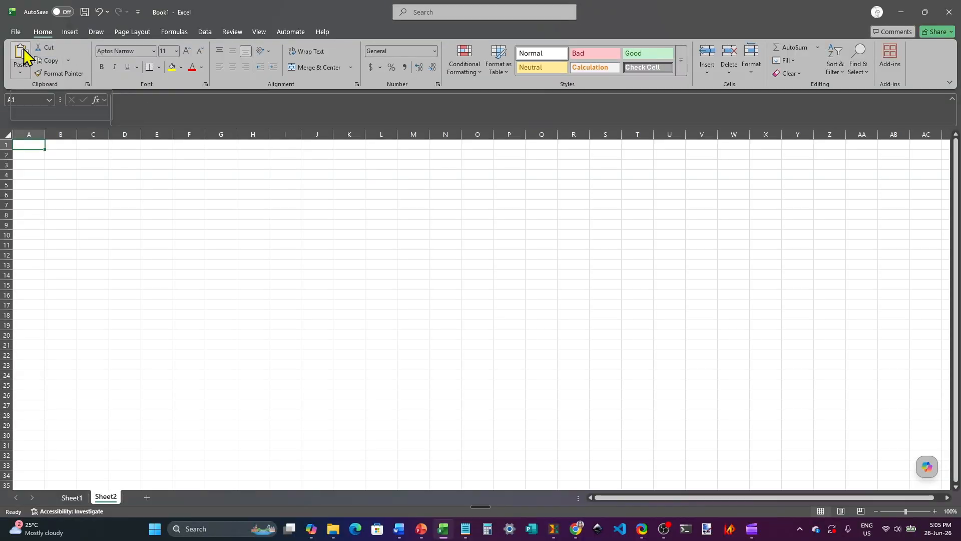
{"action": "left_click", "coordinate": [21, 52]}
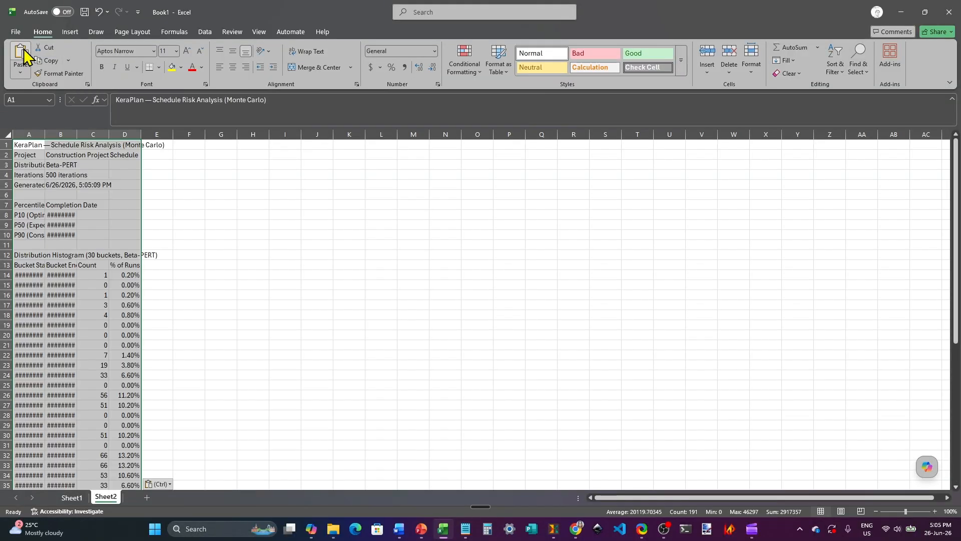
Step: Auto-fit the widths of columns A to D to the pasted risk analysis data
{"action": "left_click_drag", "start_coordinate": [27, 135], "coordinate": [132, 137]}
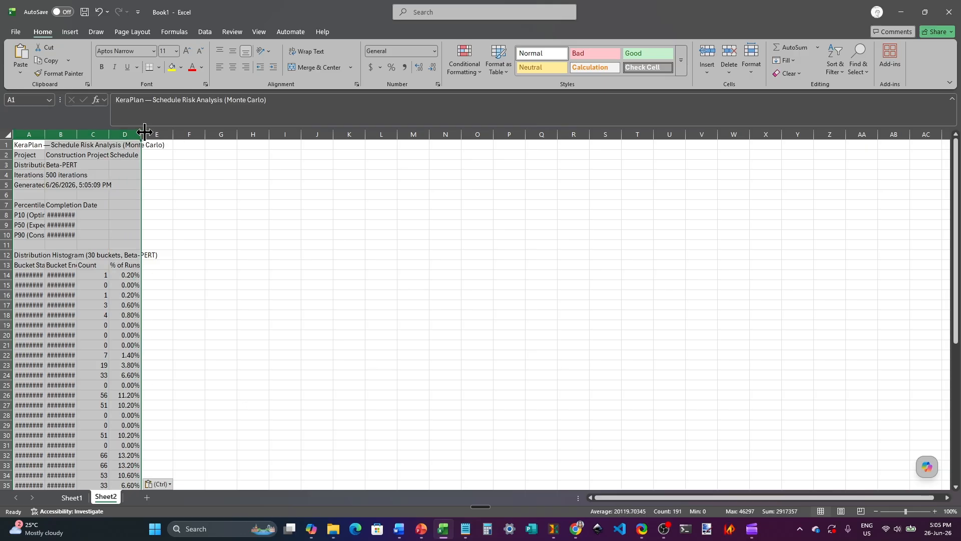
{"action": "double_click", "coordinate": [142, 134]}
{"action": "left_click", "coordinate": [94, 147]}
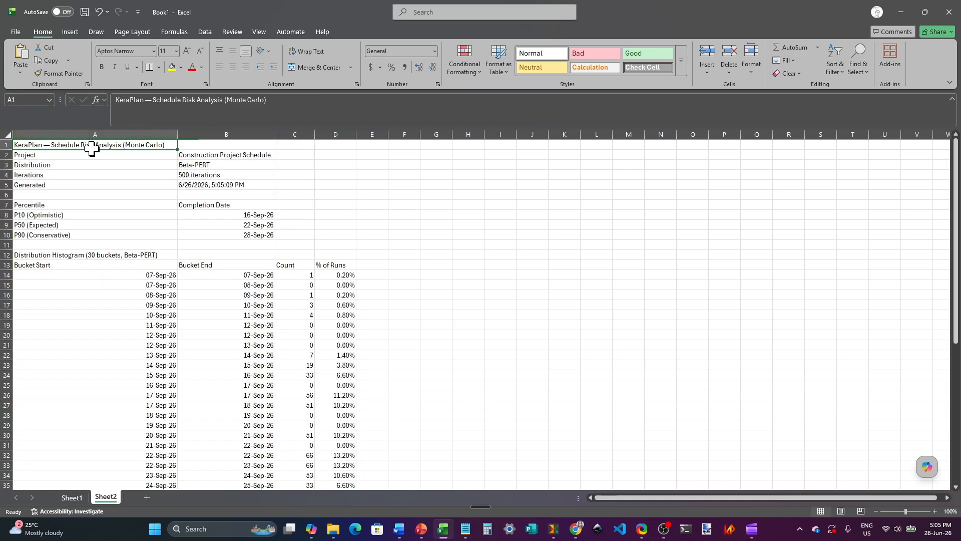
Step: Examine the pasted percentile, histogram and criticality index tables, and switch back to KeraPlan Project in Chrome
{"action": "scroll", "coordinate": [423, 277], "scroll_direction": "down", "scroll_amount": 2}
{"action": "scroll", "coordinate": [423, 277], "scroll_direction": "down", "scroll_amount": 8}
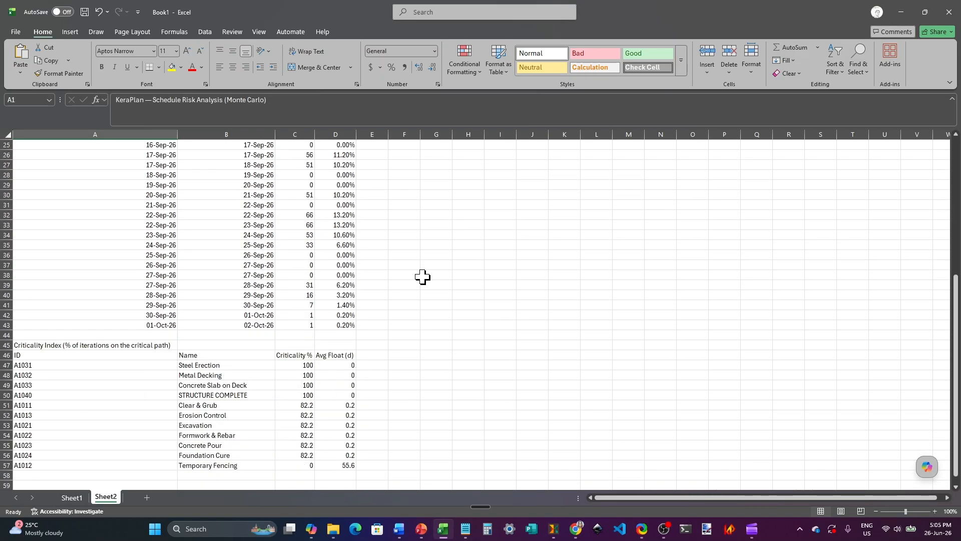
{"action": "scroll", "coordinate": [423, 277], "scroll_direction": "up", "scroll_amount": 2}
{"action": "scroll", "coordinate": [423, 277], "scroll_direction": "up", "scroll_amount": 7}
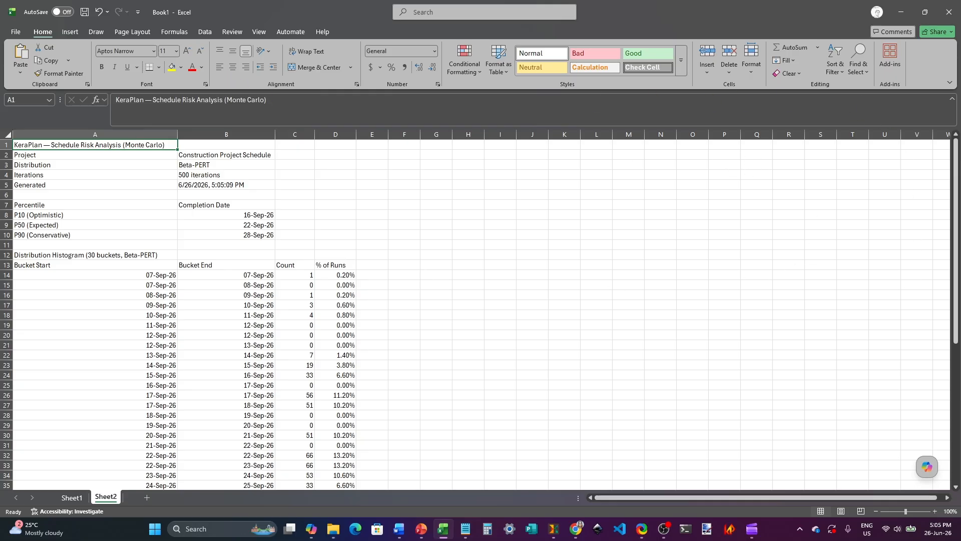
{"action": "key", "text": "alt+Tab"}
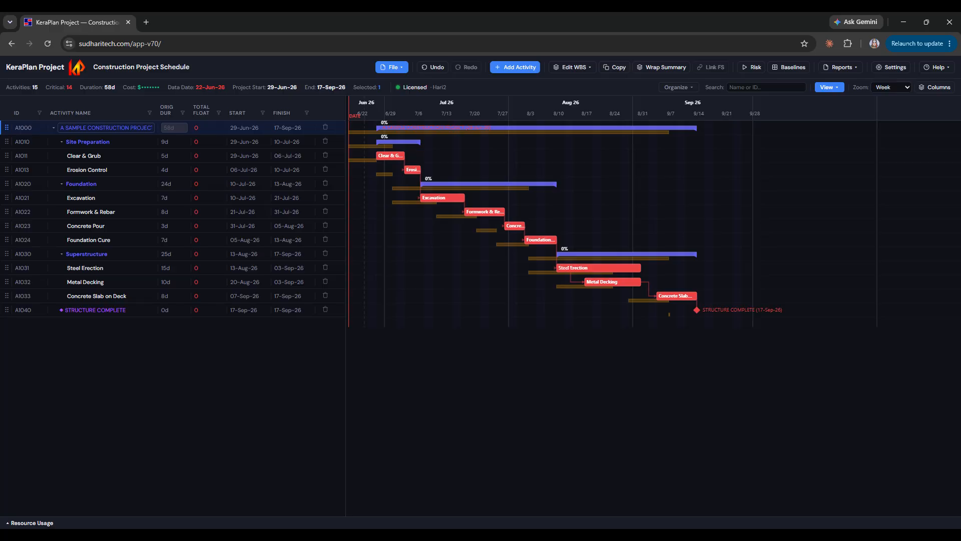